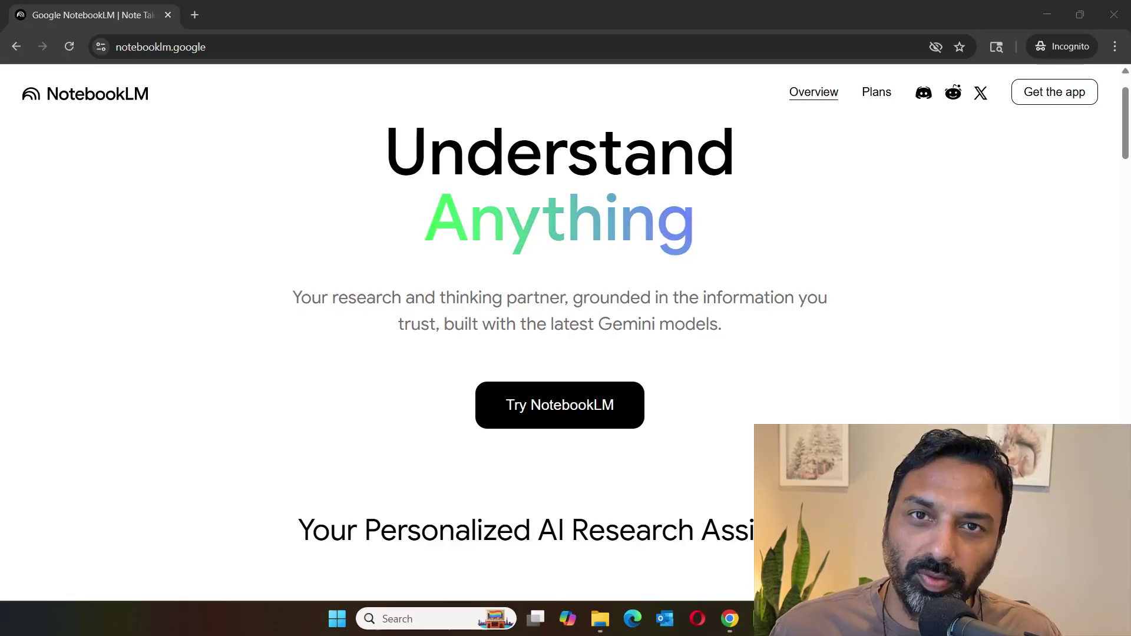
Review the supported source types under 'Upload your sources', then switch to the Kaggle dataset window.
scroll(727, 452, down, 7)
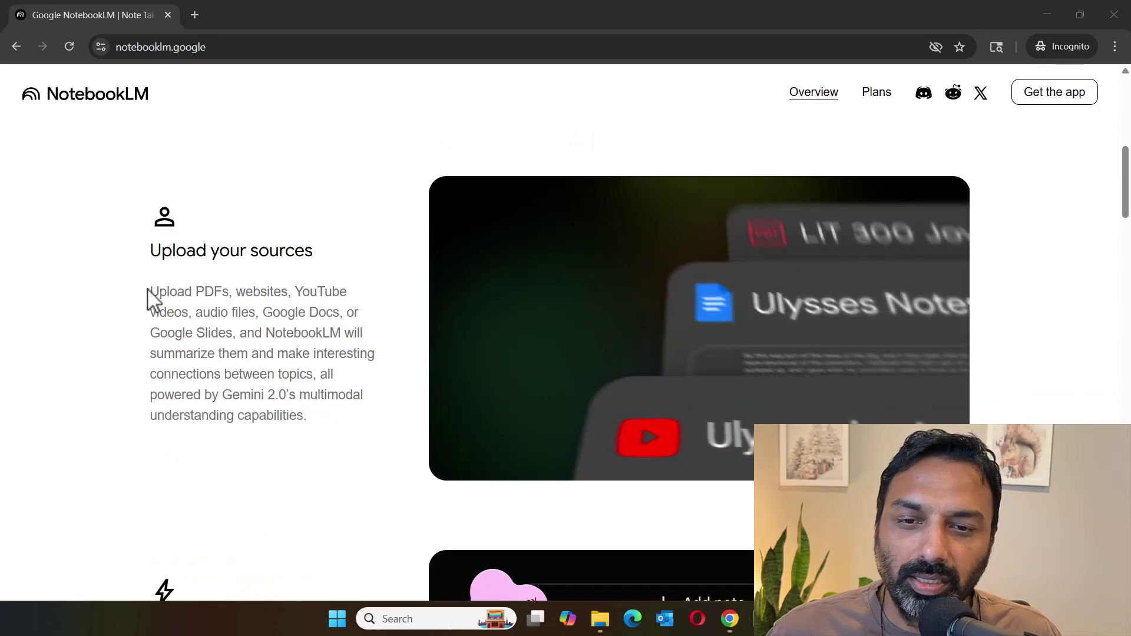
drag(150, 290, 348, 314)
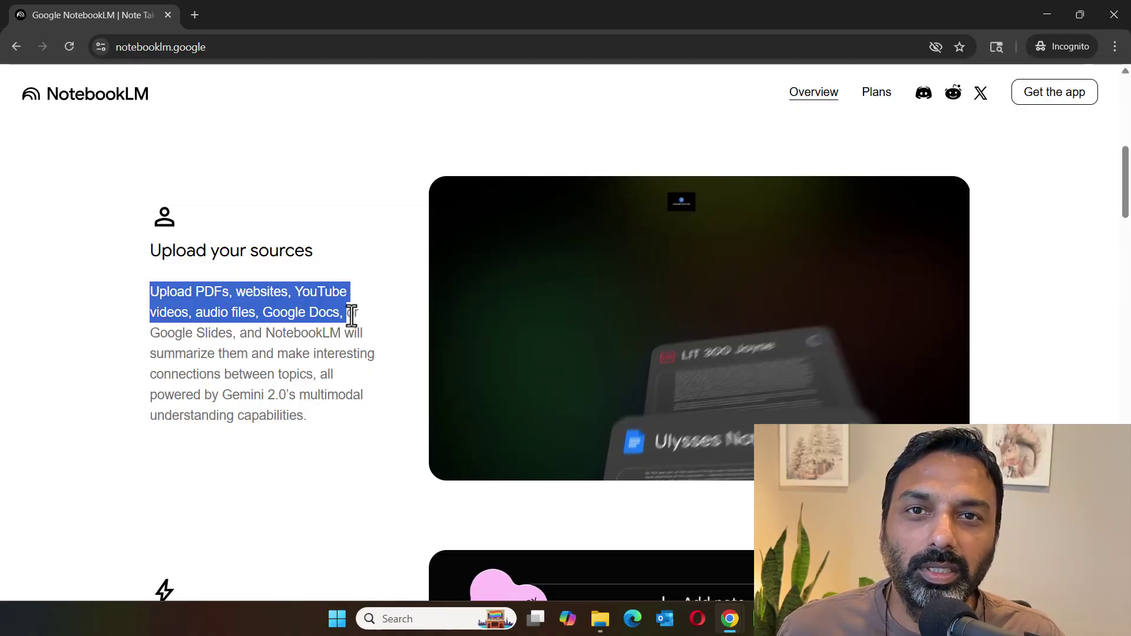
click(336, 449)
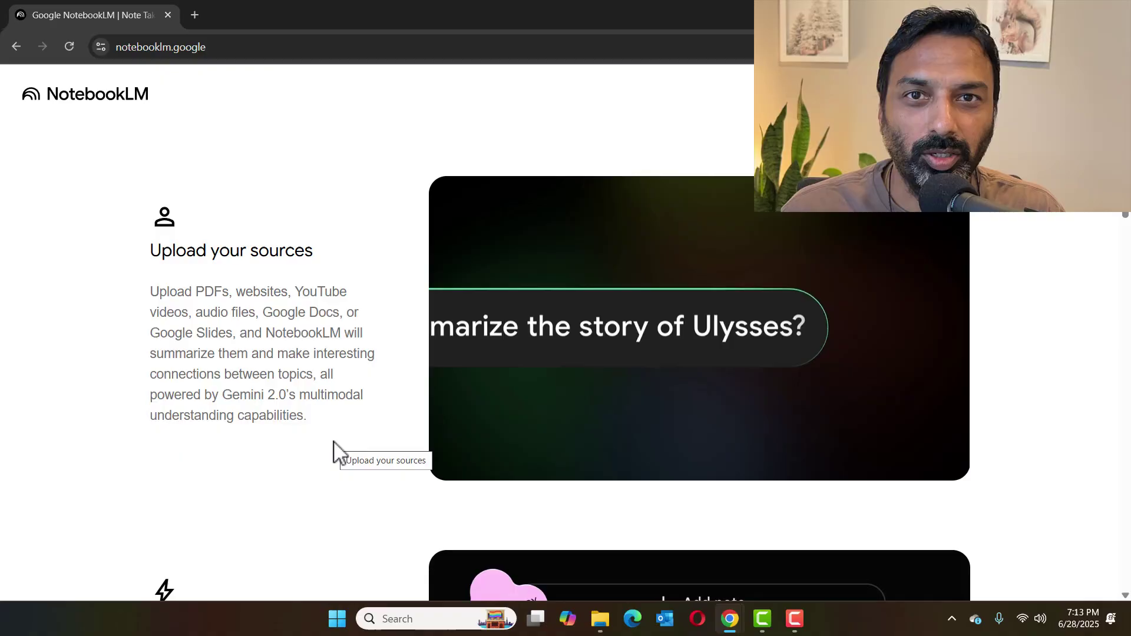
key(alt+Tab)
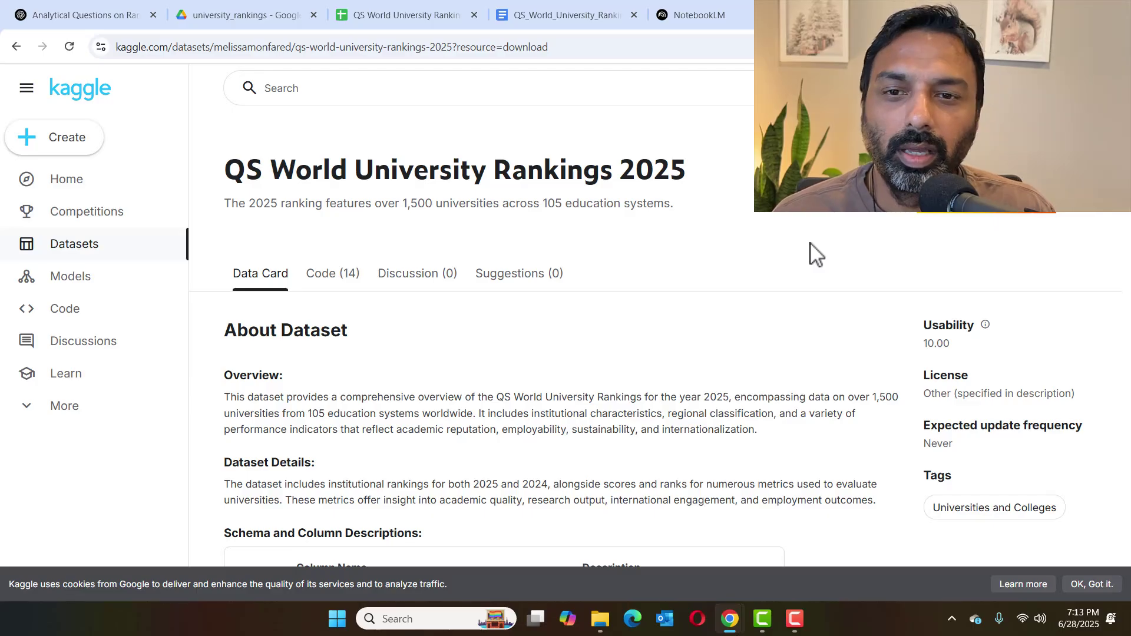
scroll(702, 308, down, 4)
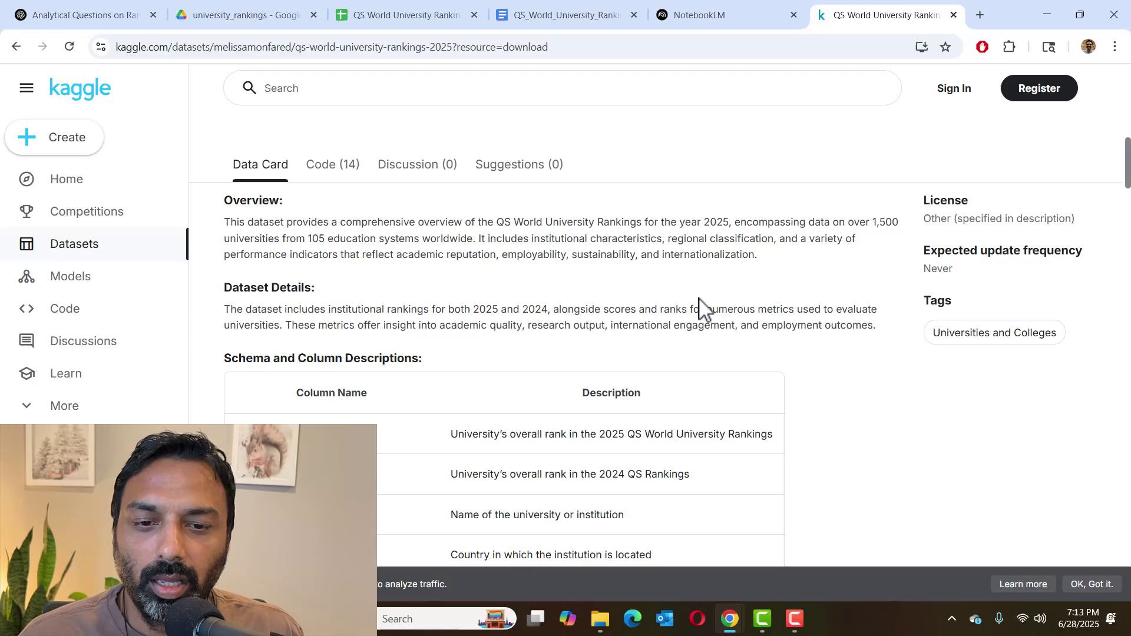
scroll(803, 297, up, 3)
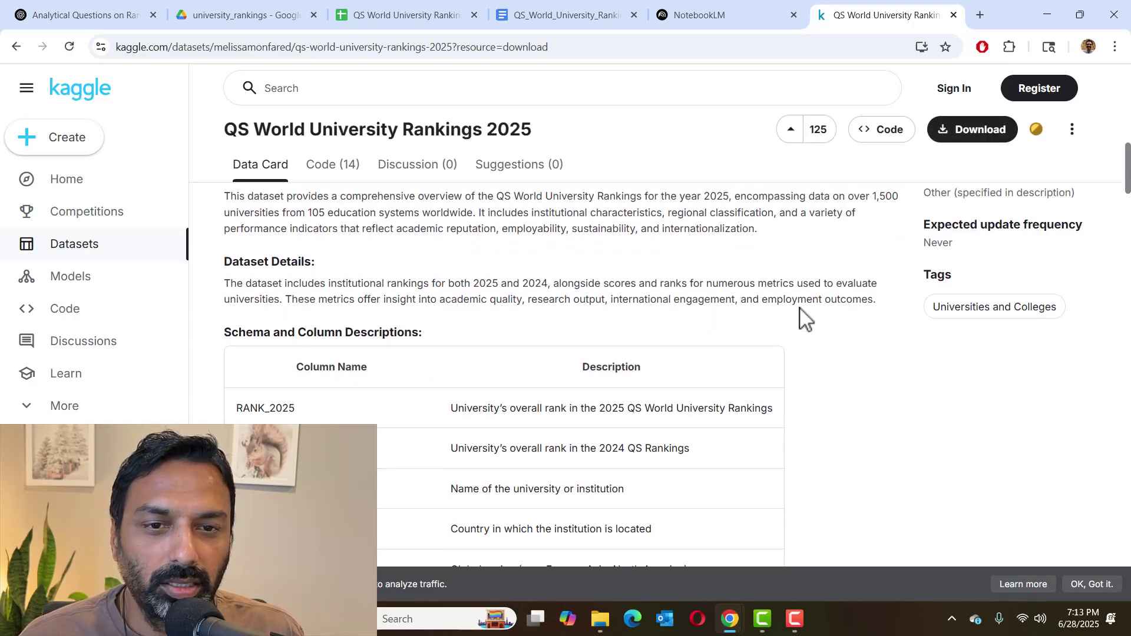
scroll(613, 294, down, 12)
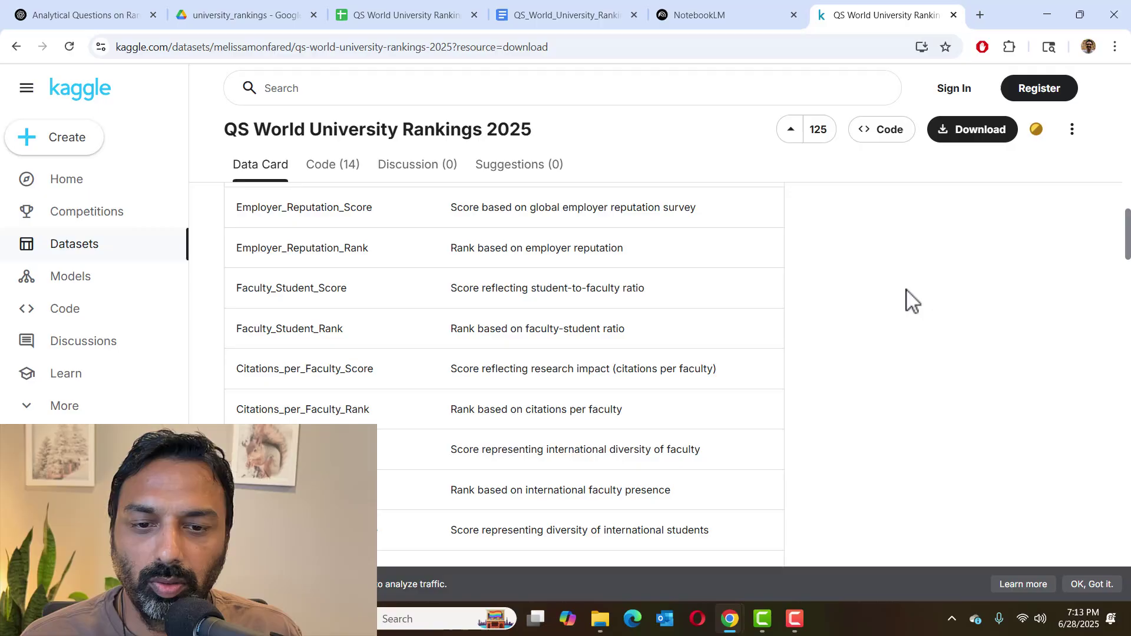
scroll(909, 300, down, 10)
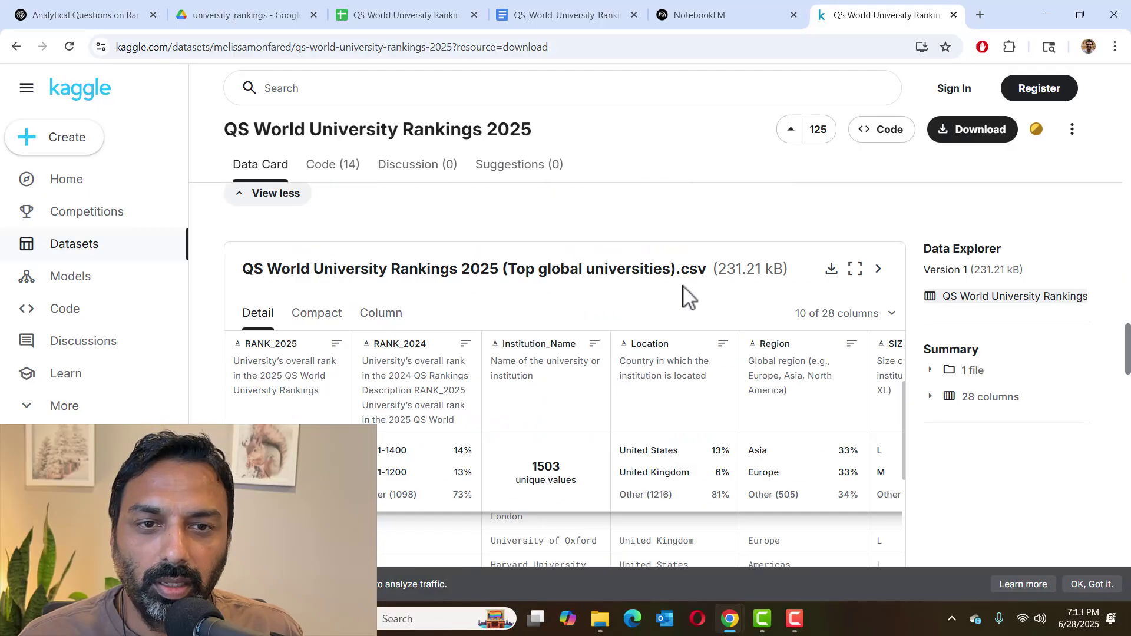
Browse the rankings spreadsheet's columns and select Caltech's row 11, then go to the Descriptions doc.
click(401, 14)
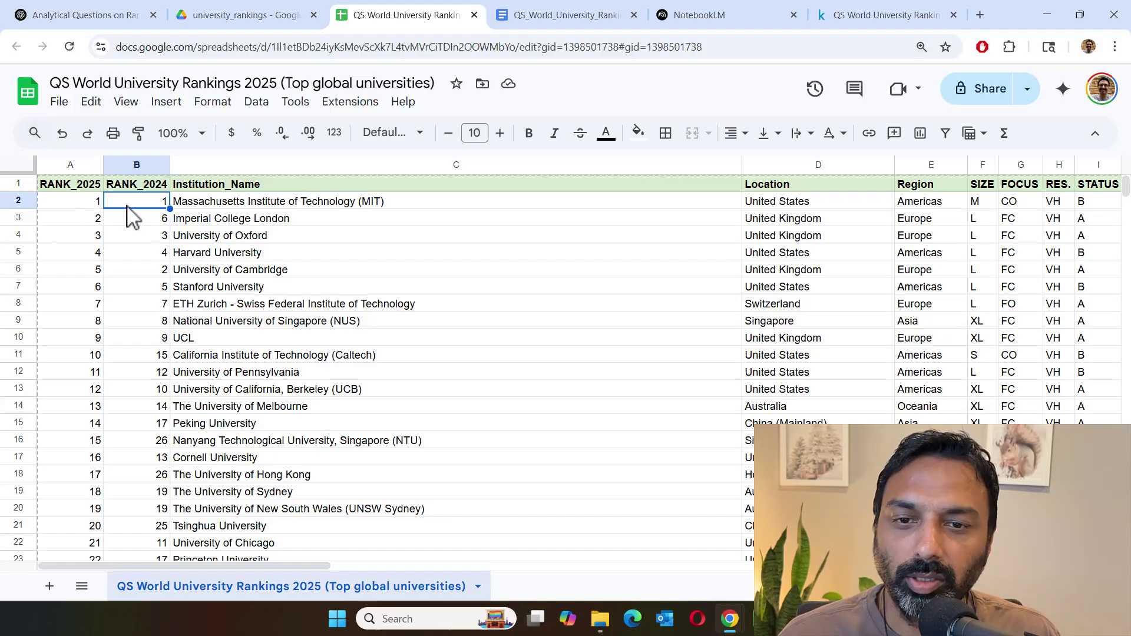
drag(382, 567, 525, 591)
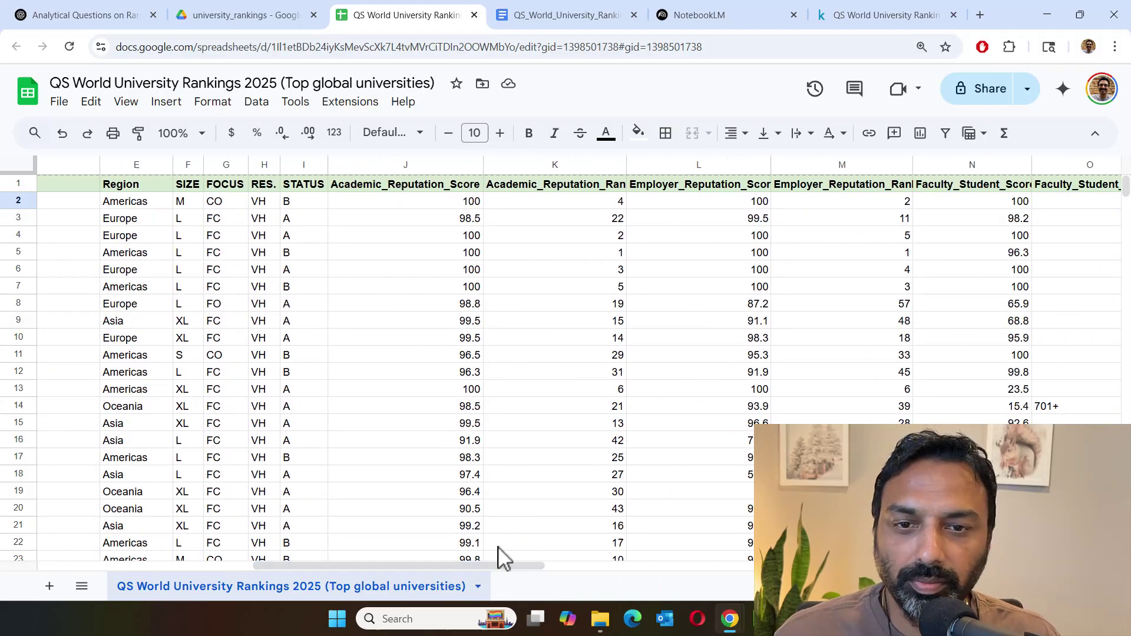
drag(493, 566, 275, 570)
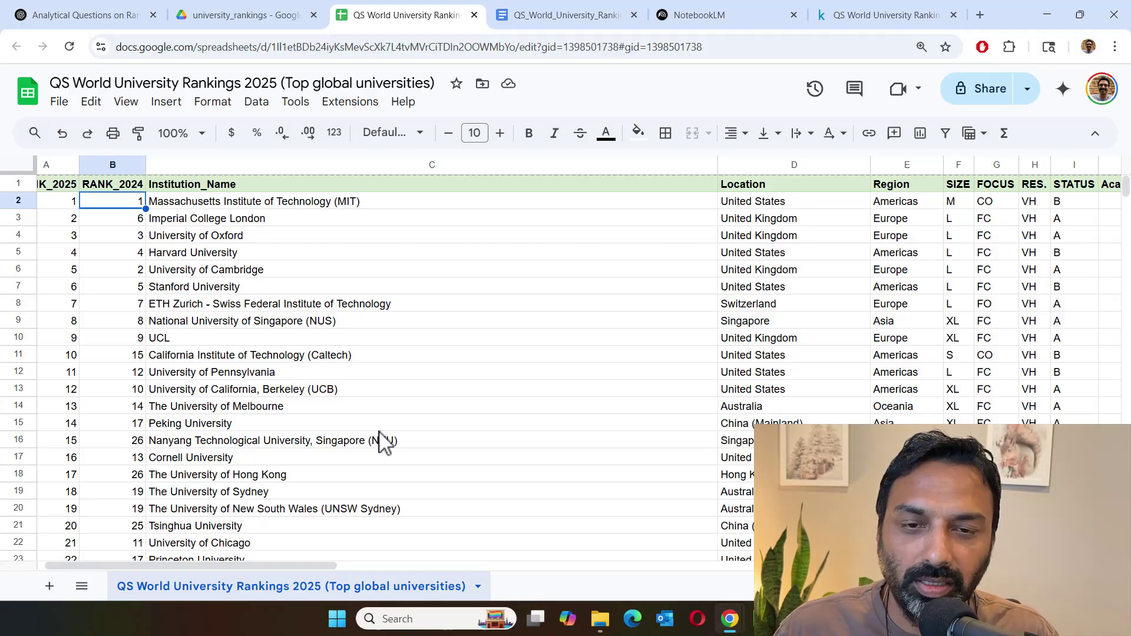
click(18, 355)
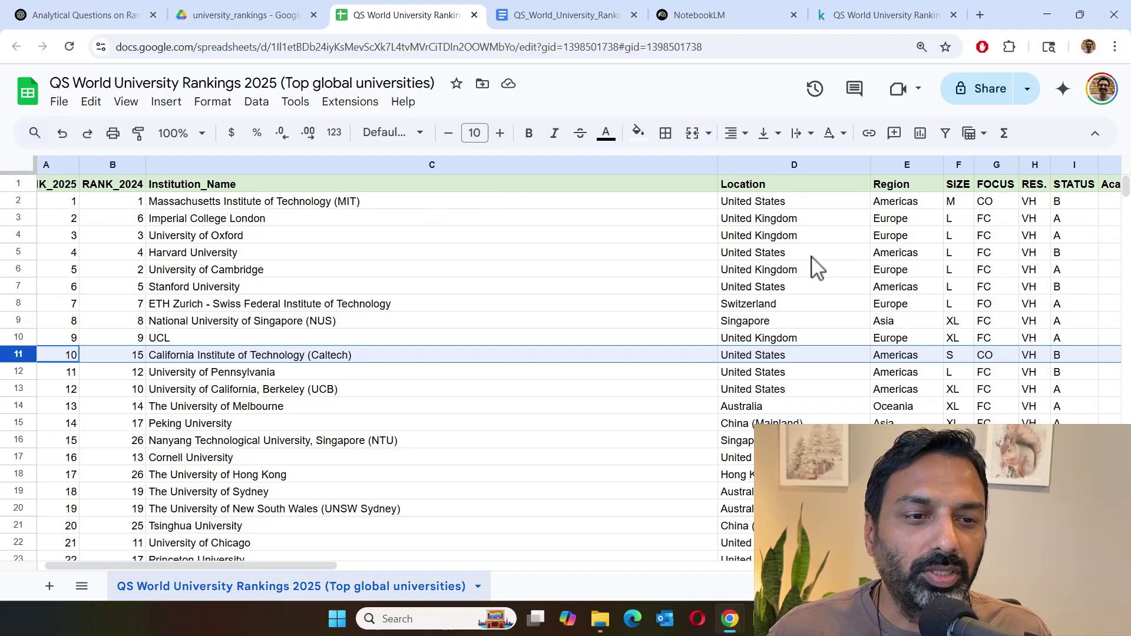
click(560, 12)
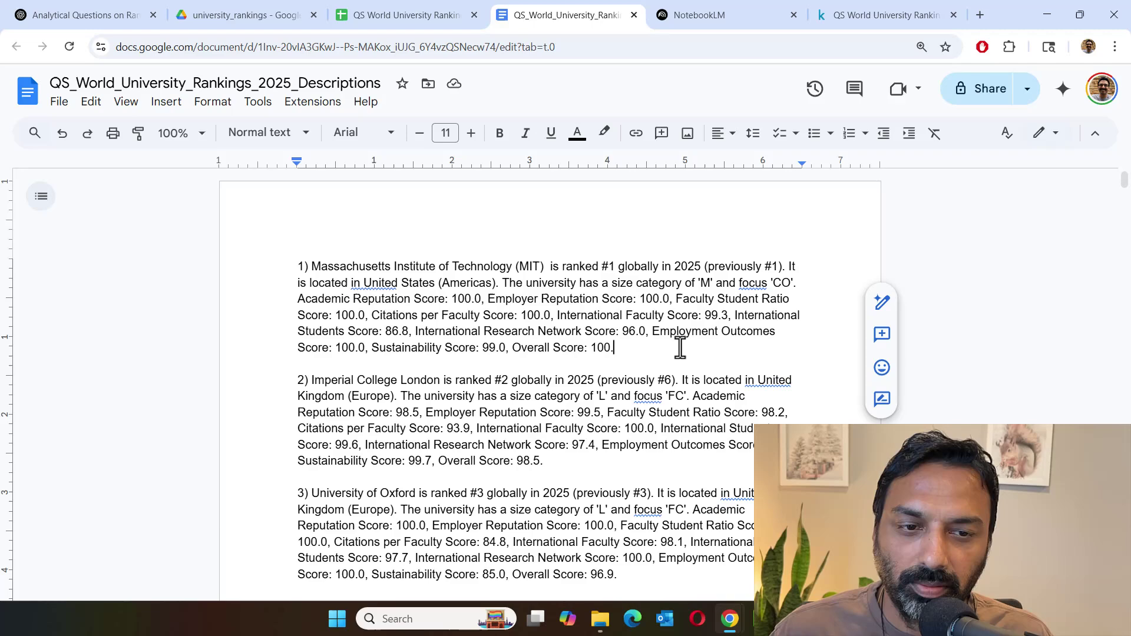
Select MIT's size code 'M' and focus code 'CO' in its description, then return to the spreadsheet.
double_click(703, 283)
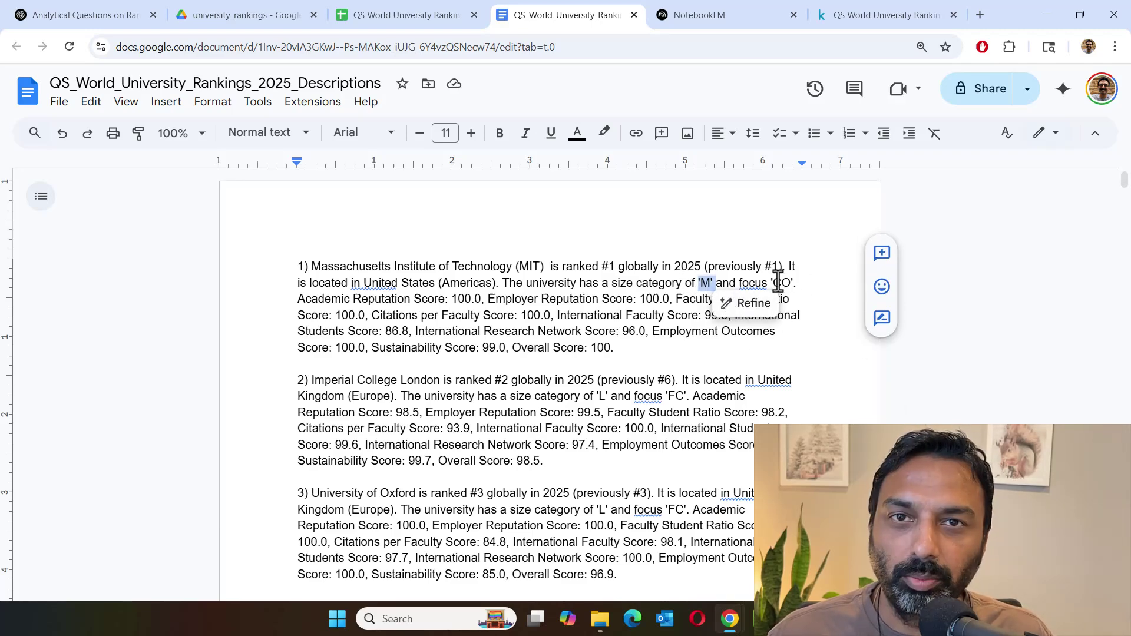
double_click(780, 284)
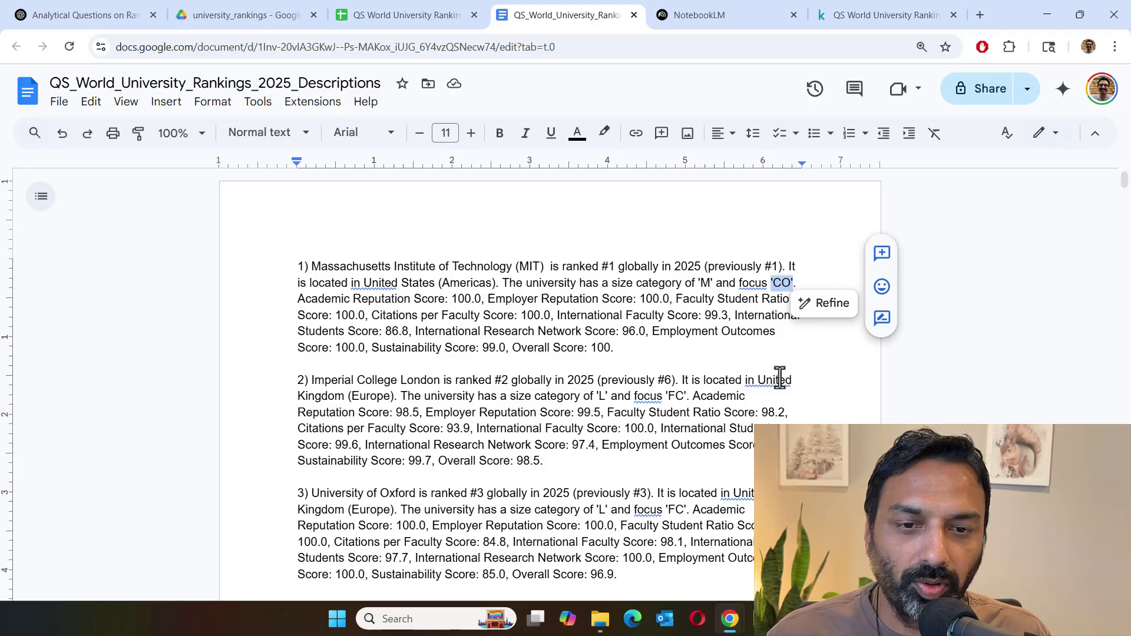
click(575, 287)
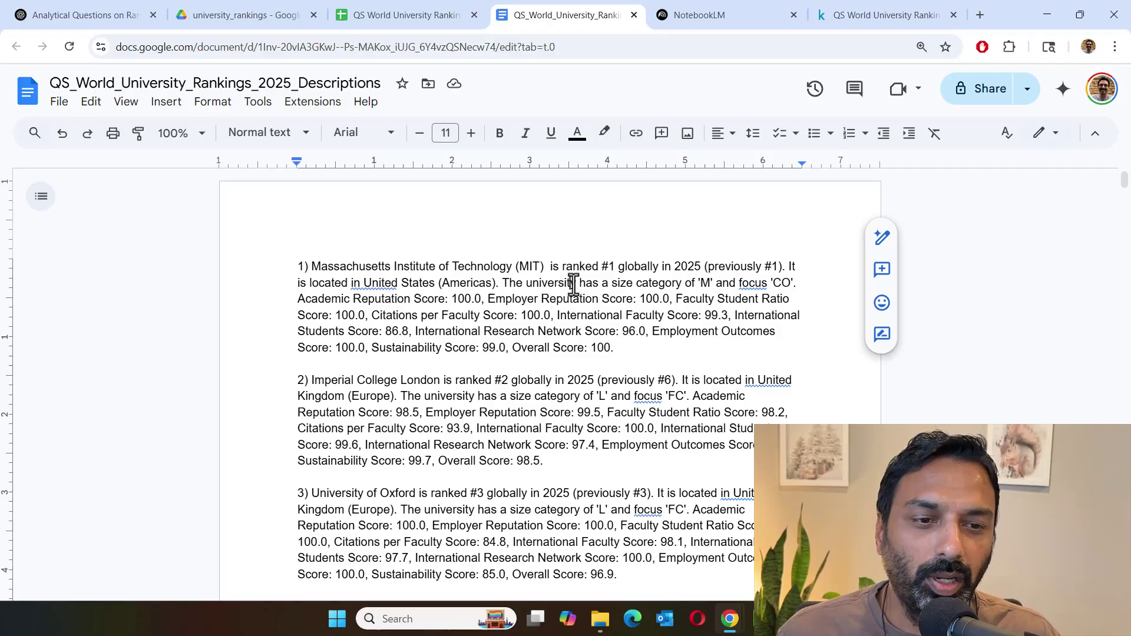
double_click(776, 286)
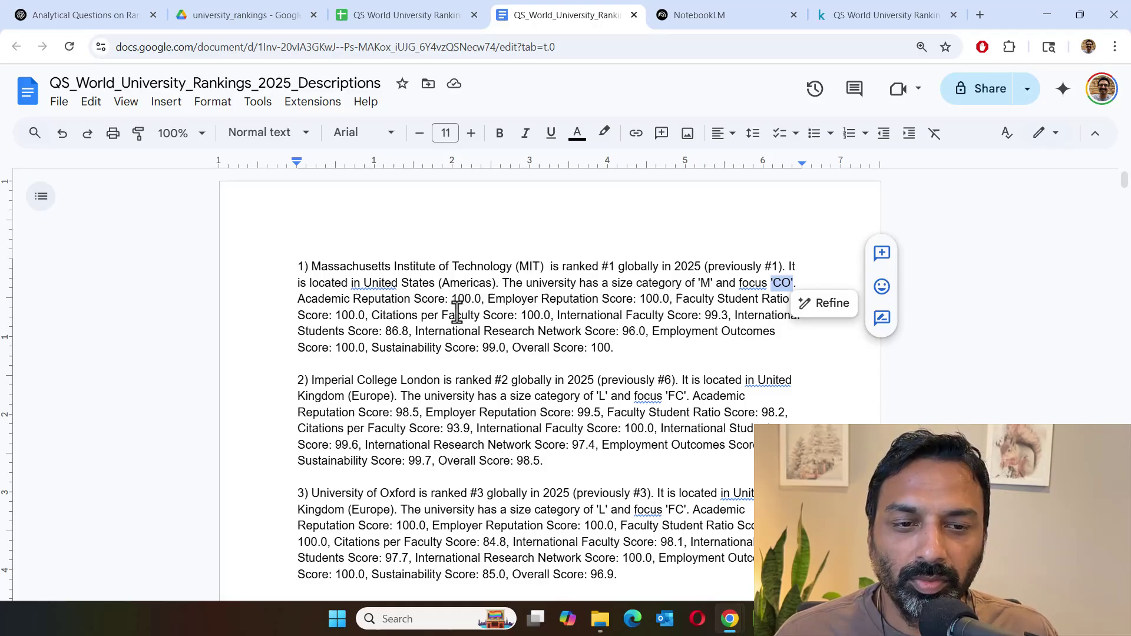
click(652, 355)
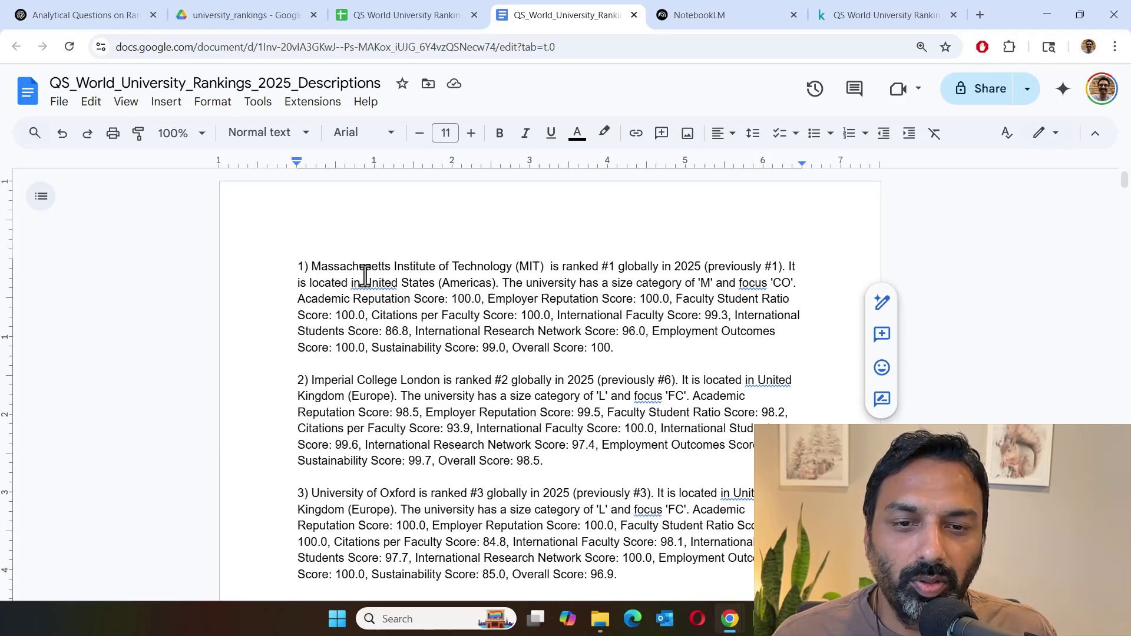
click(399, 12)
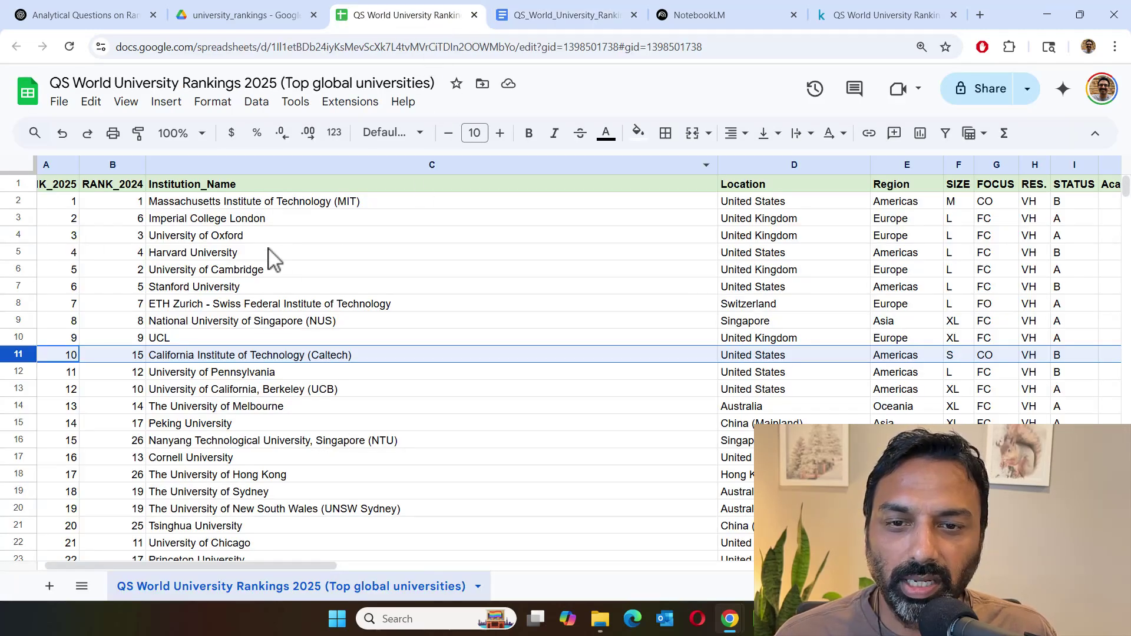
Scroll through ChatGPT's Python code that generates the descriptions, then go back to the descriptions document.
click(69, 7)
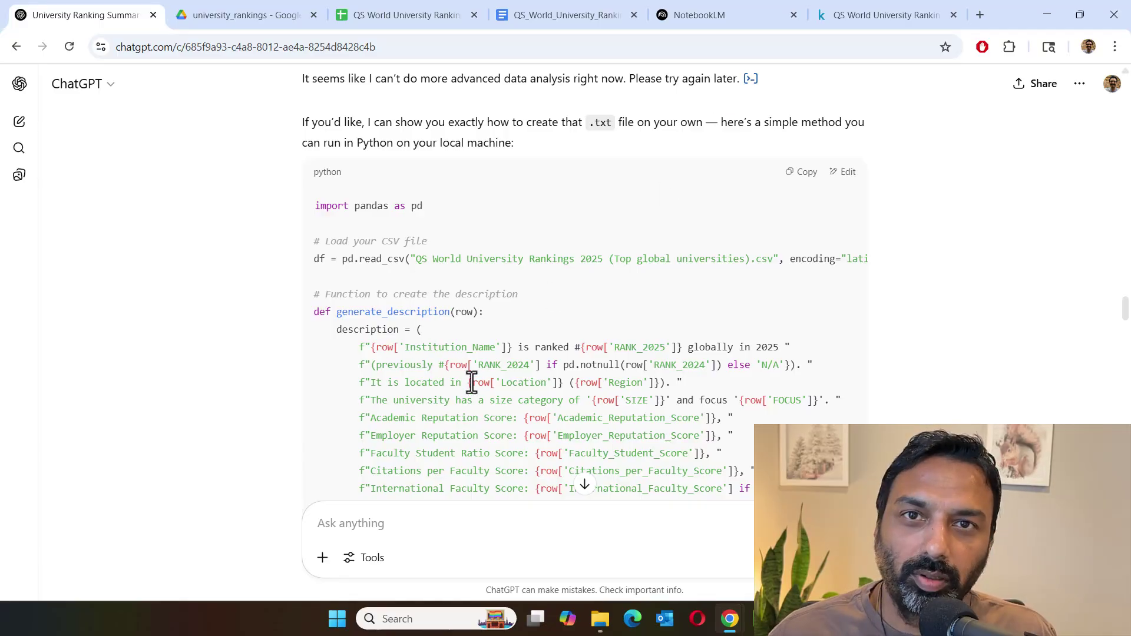
scroll(471, 382, down, 2)
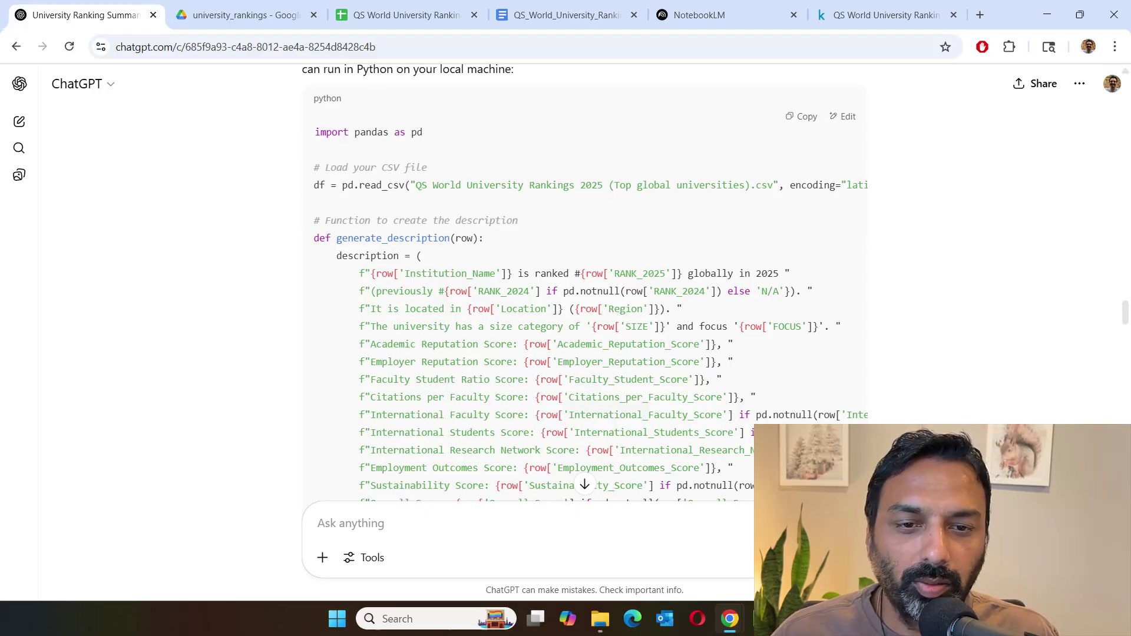
scroll(803, 413, down, 4)
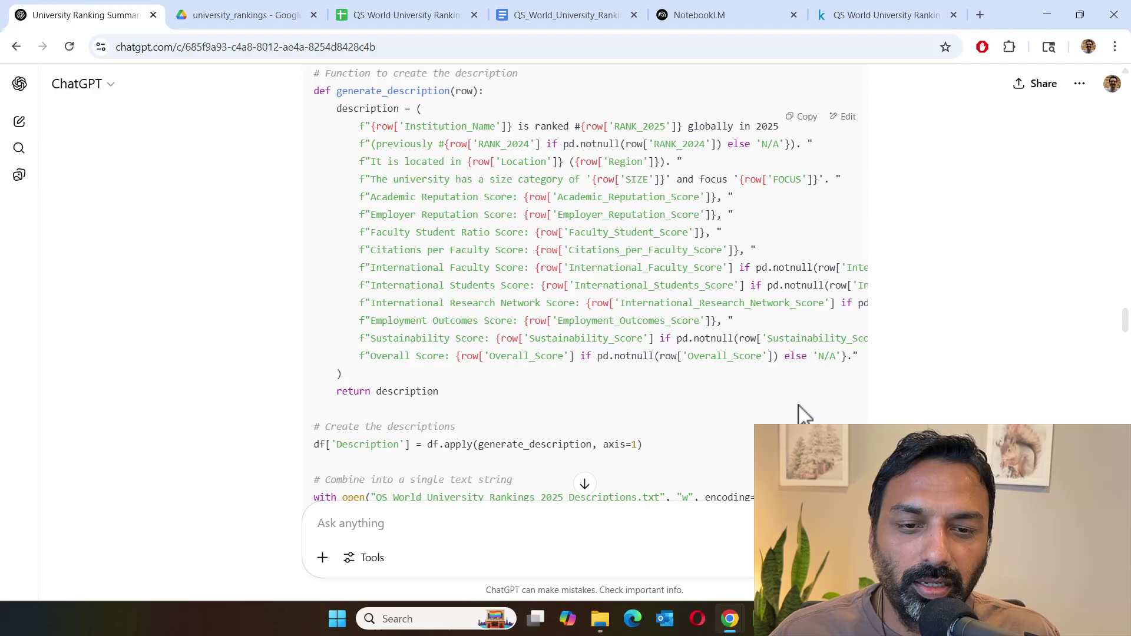
scroll(803, 412, down, 3)
scroll(803, 412, up, 4)
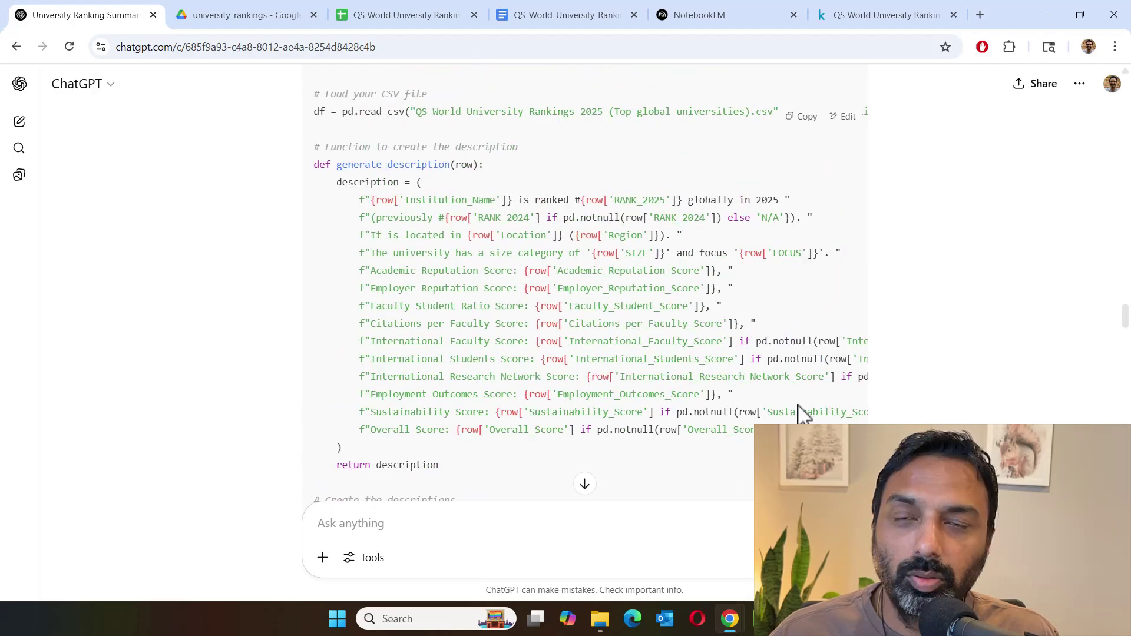
scroll(740, 172, down, 2)
click(707, 15)
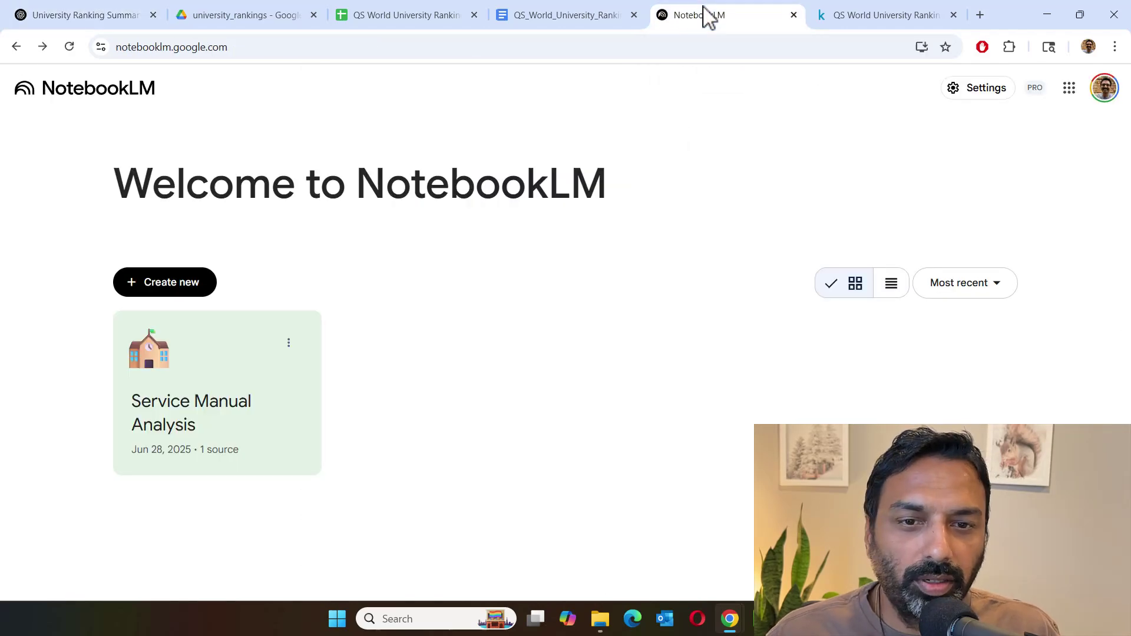
click(548, 12)
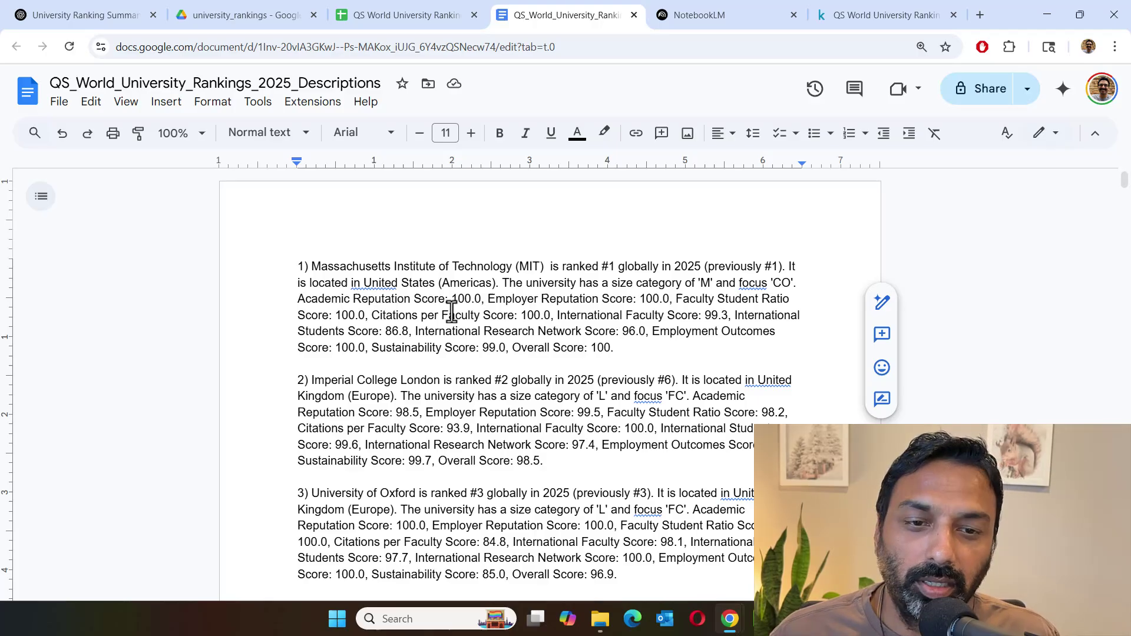
Open the analytical questions chat and highlight the employability correlation question.
key(ctrl+1)
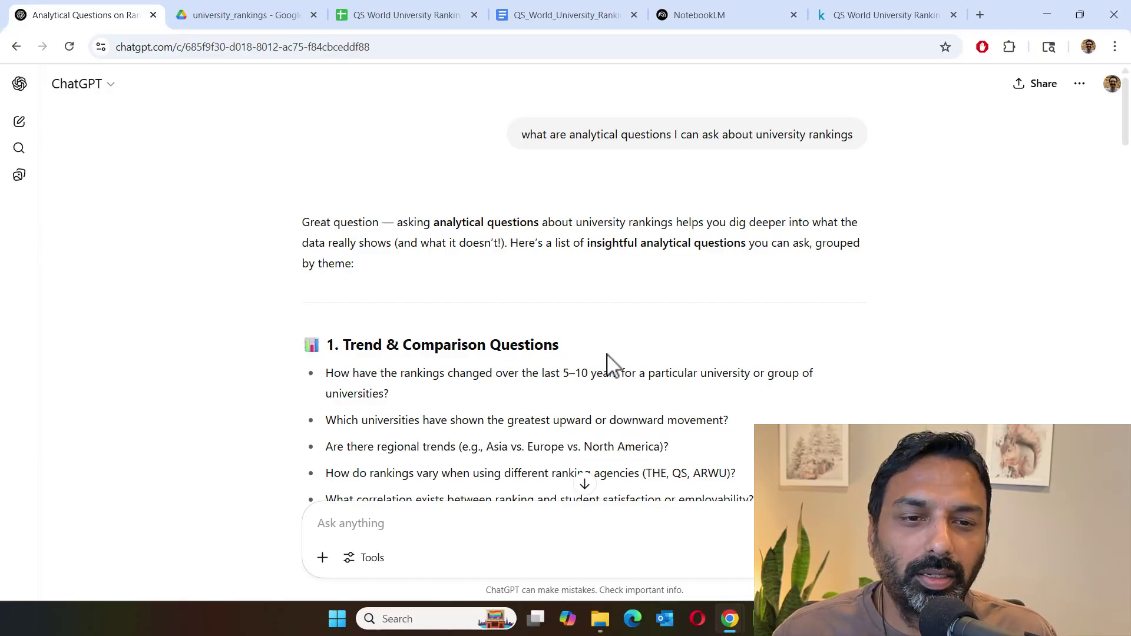
scroll(613, 365, down, 3)
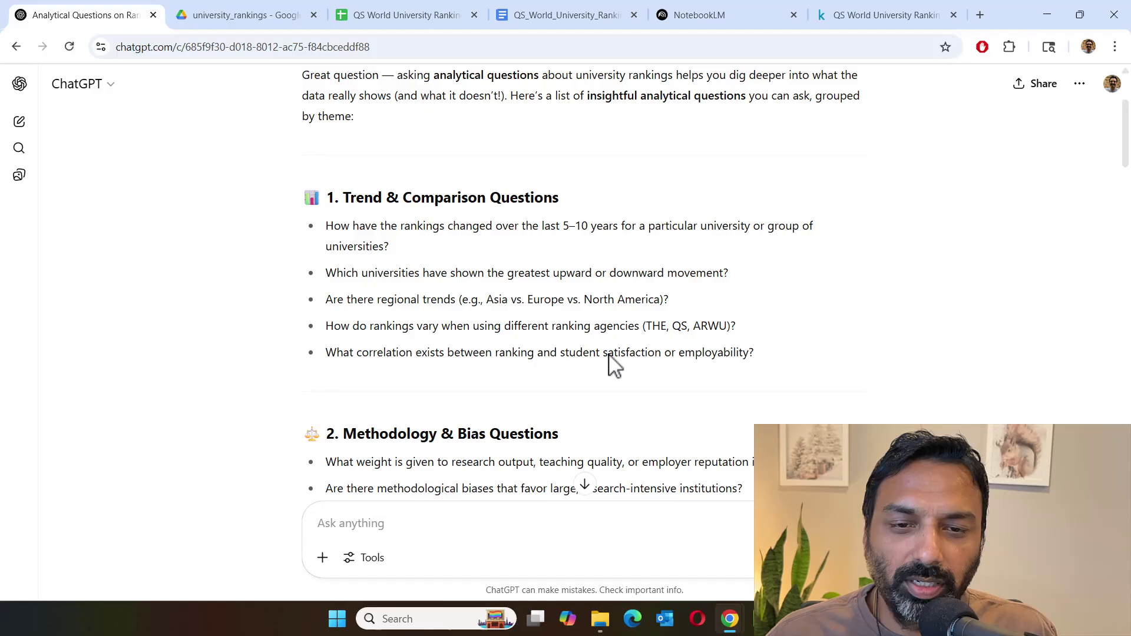
scroll(608, 354, down, 3)
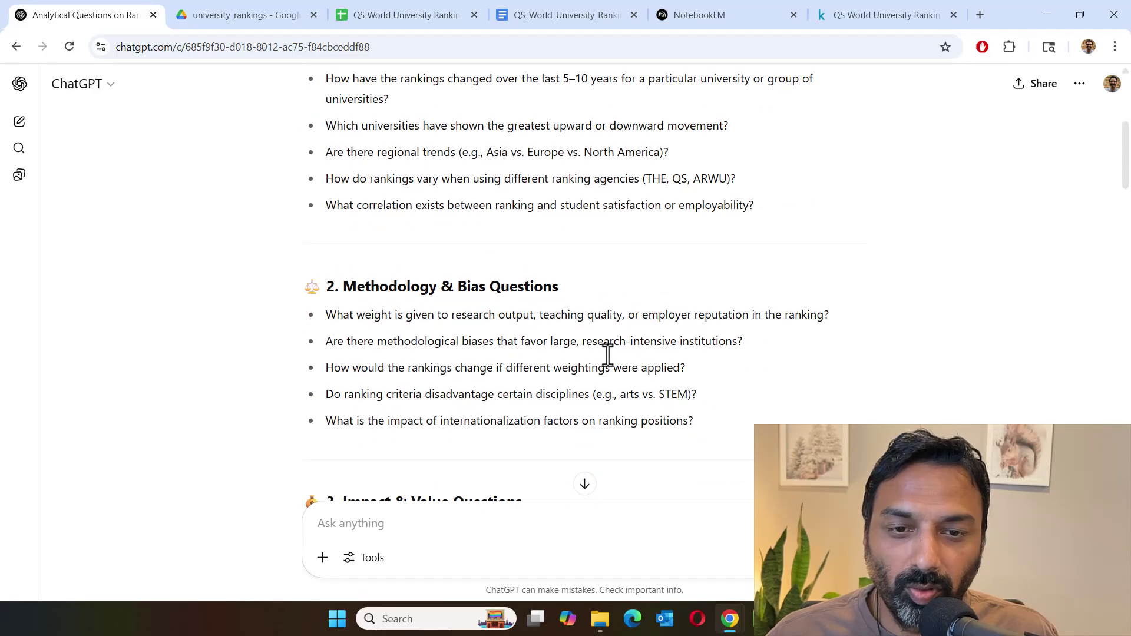
scroll(608, 354, up, 3)
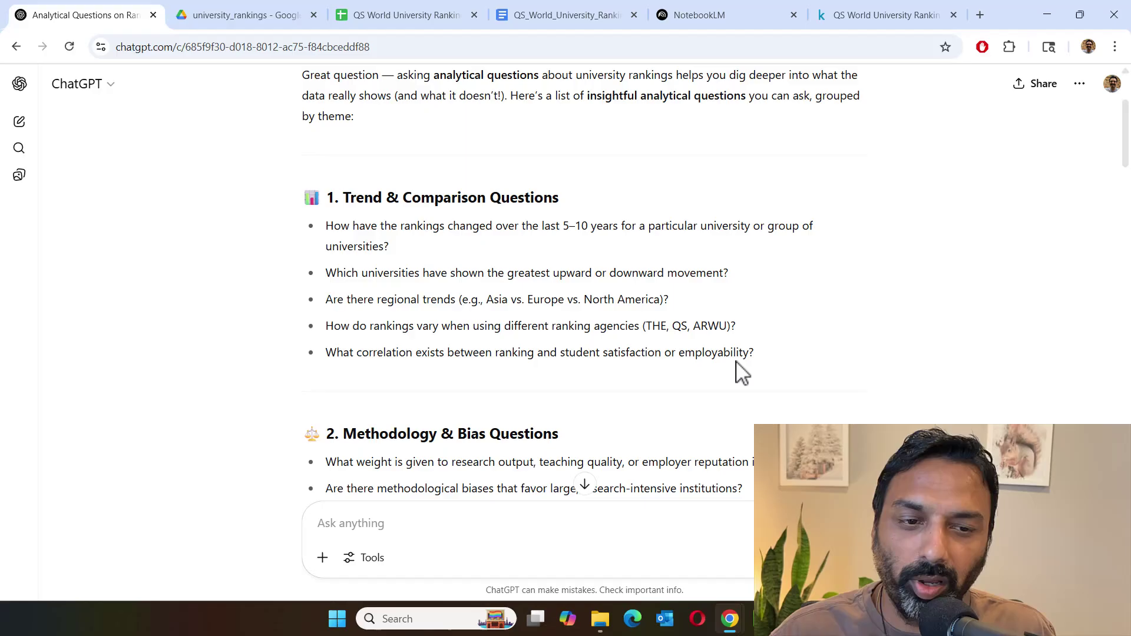
drag(755, 353, 324, 356)
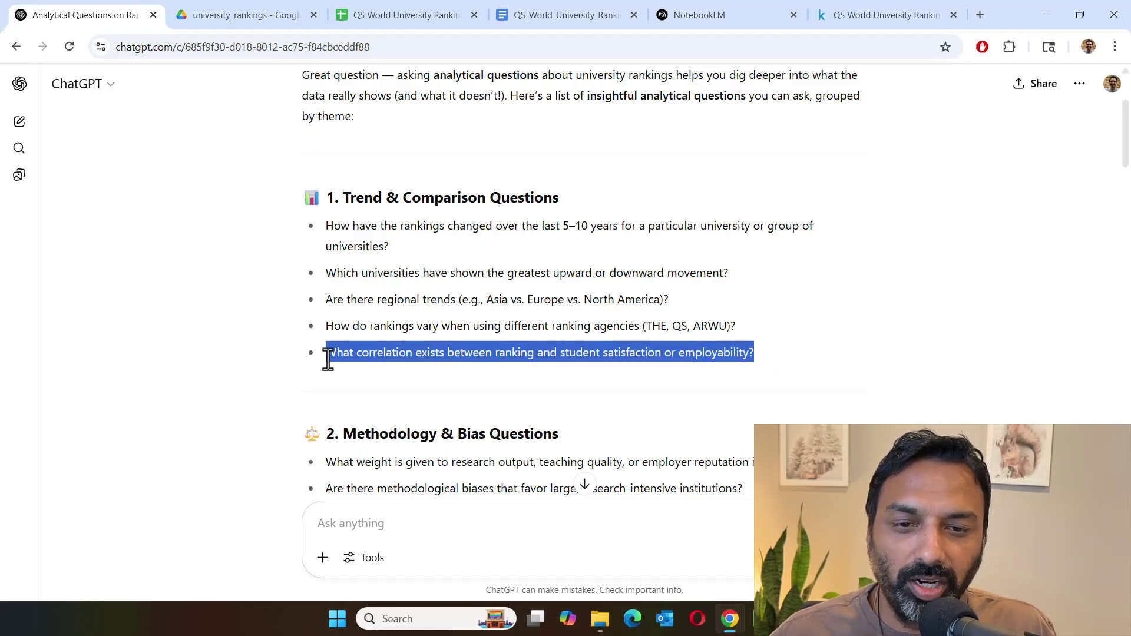
click(837, 387)
Scroll through the remaining grouped ranking questions, then switch to NotebookLM's welcome page.
scroll(838, 380, down, 3)
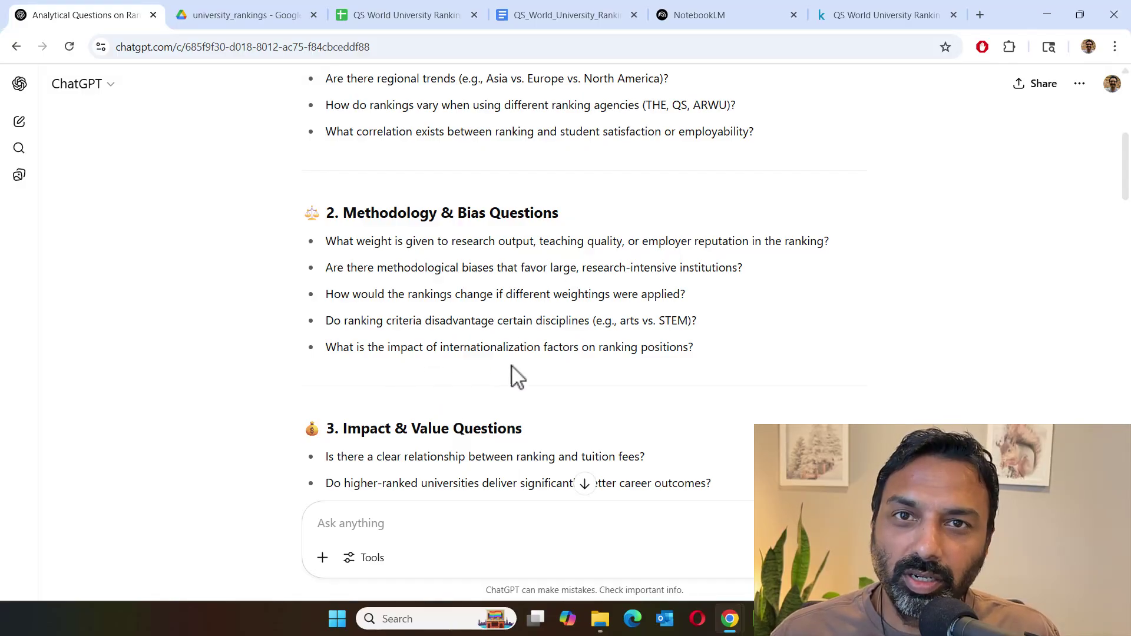
scroll(631, 395, down, 2)
scroll(629, 389, down, 1)
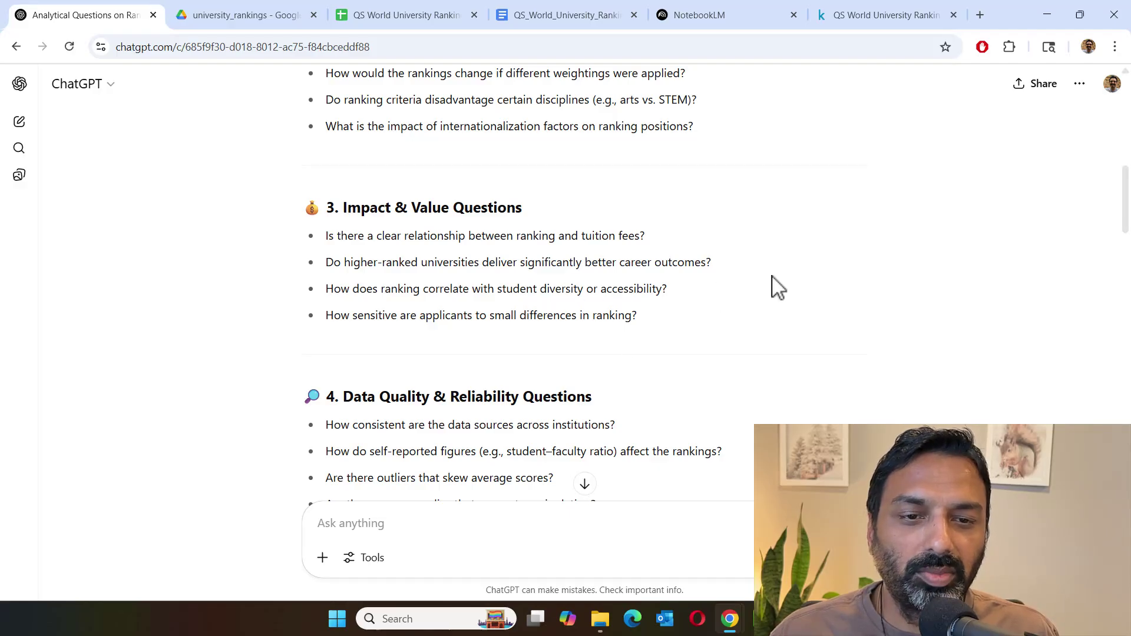
scroll(384, 311, down, 3)
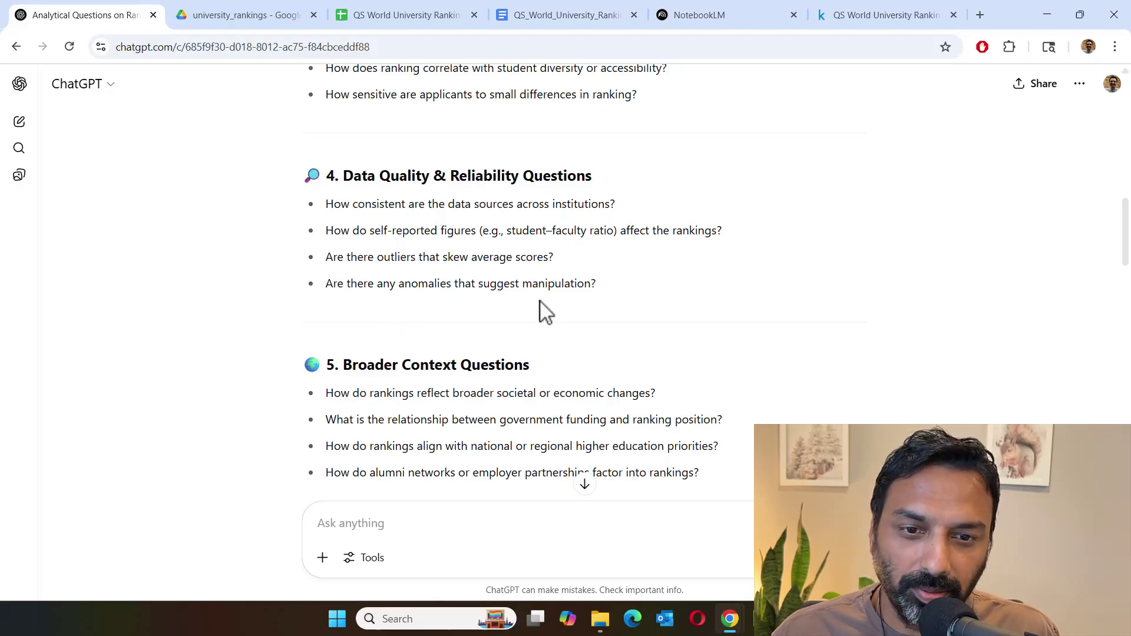
scroll(561, 314, up, 10)
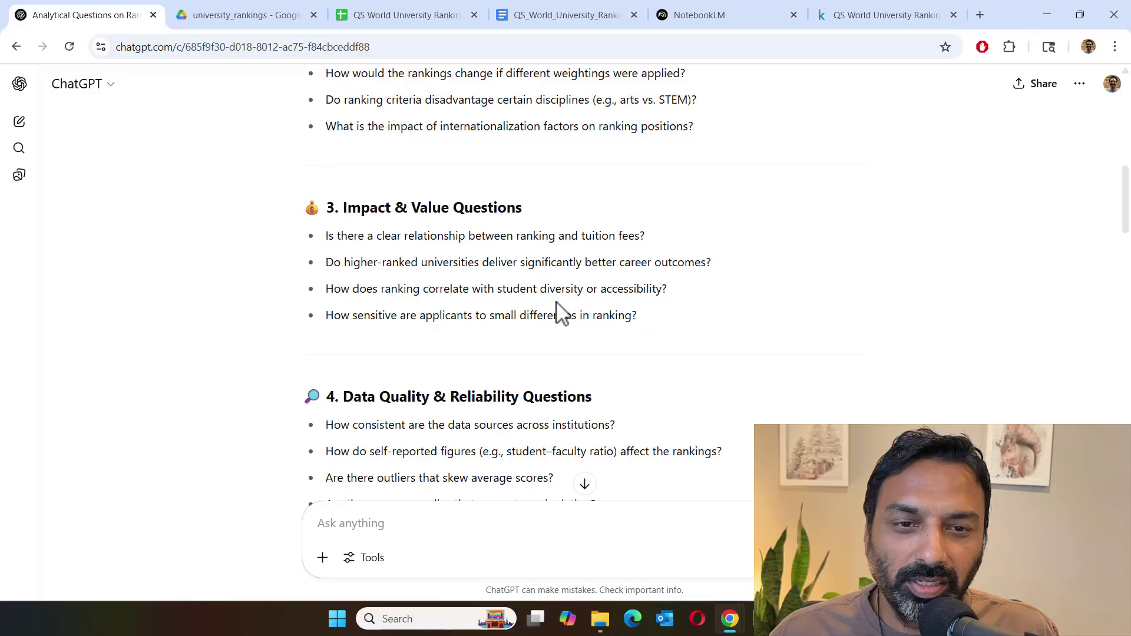
scroll(548, 301, up, 1)
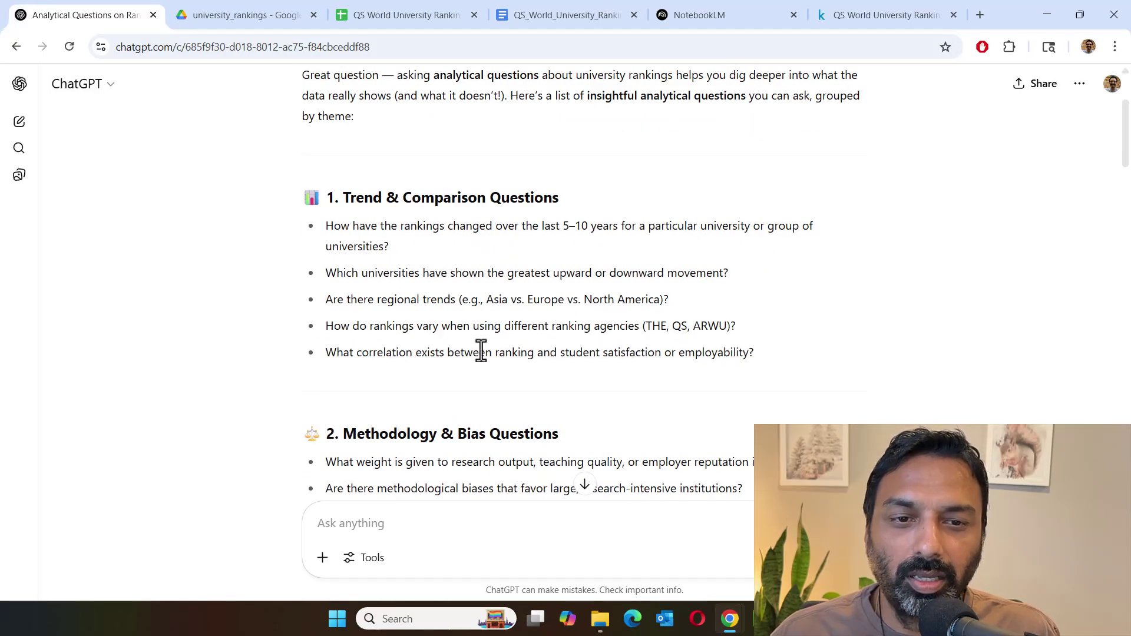
scroll(484, 351, down, 1)
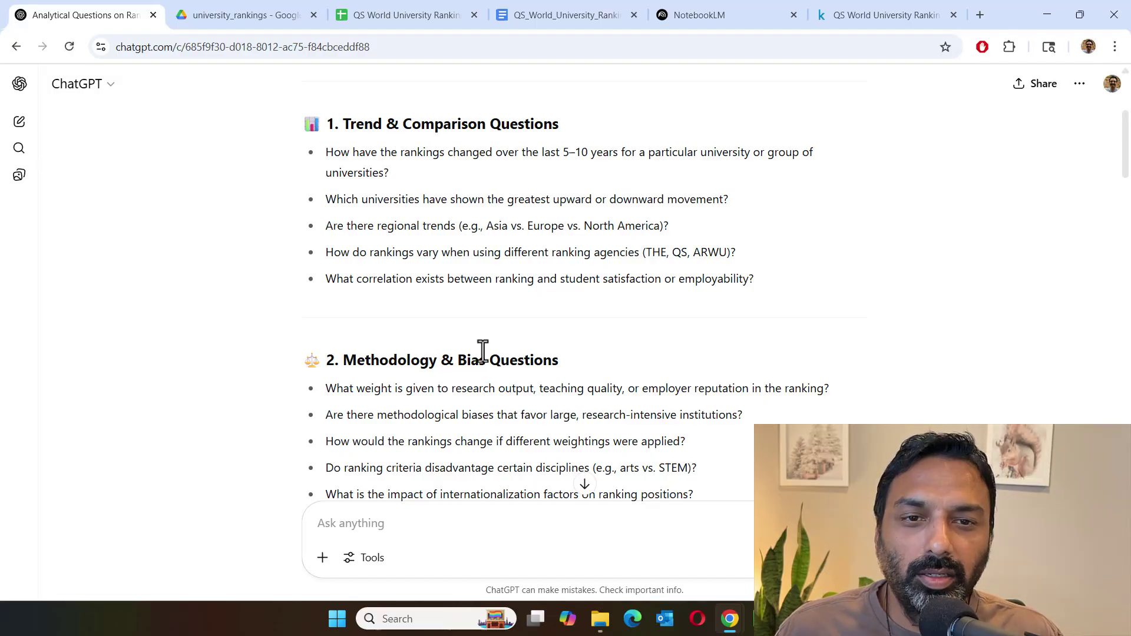
key(ctrl+5)
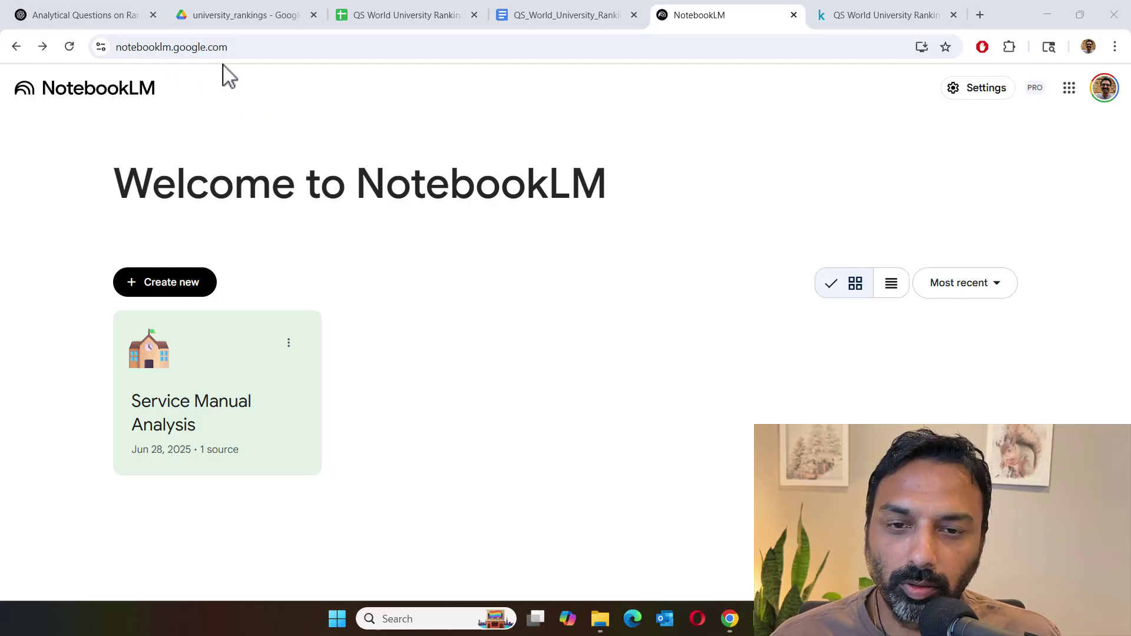
Create a new notebook sourced from QS_World_University_Rankings_2025_Descriptions.txt and select its title for renaming.
click(197, 284)
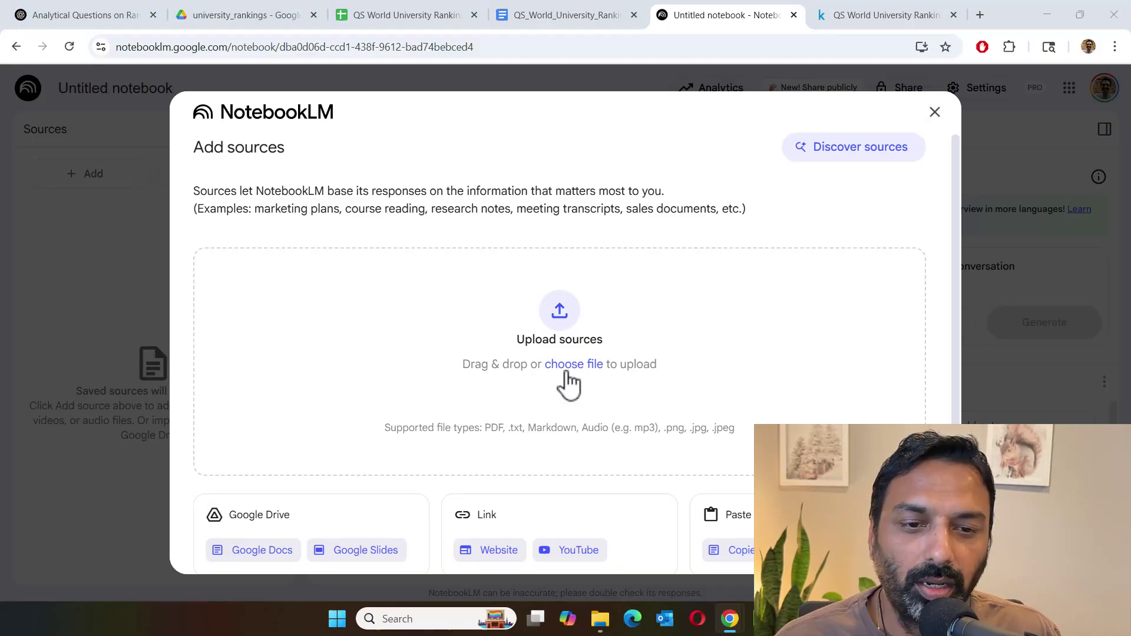
click(566, 374)
drag(271, 18, 700, 175)
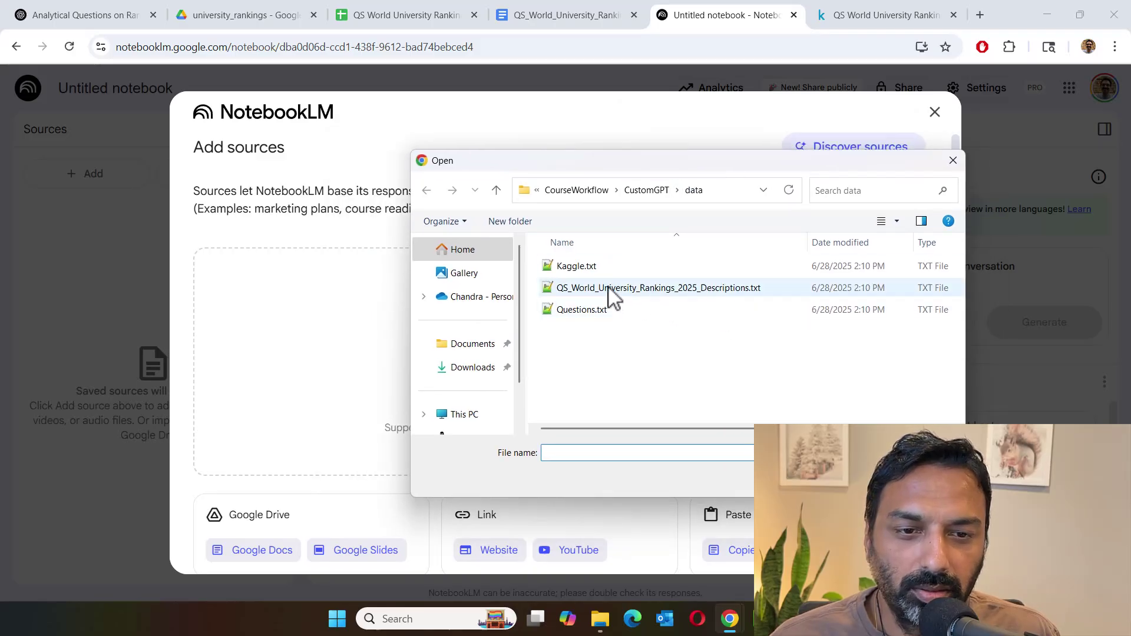
double_click(653, 293)
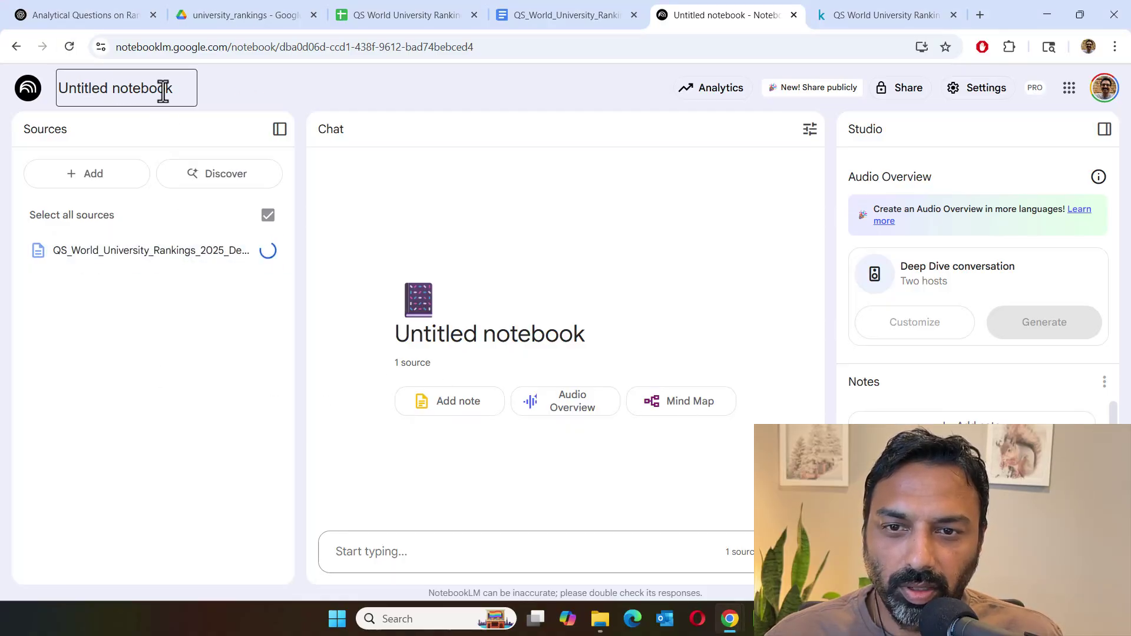
drag(169, 91, 3, 92)
Title the notebook '2025 University Rankings', collapse the Sources panel, and create a Mind Map.
text(20)
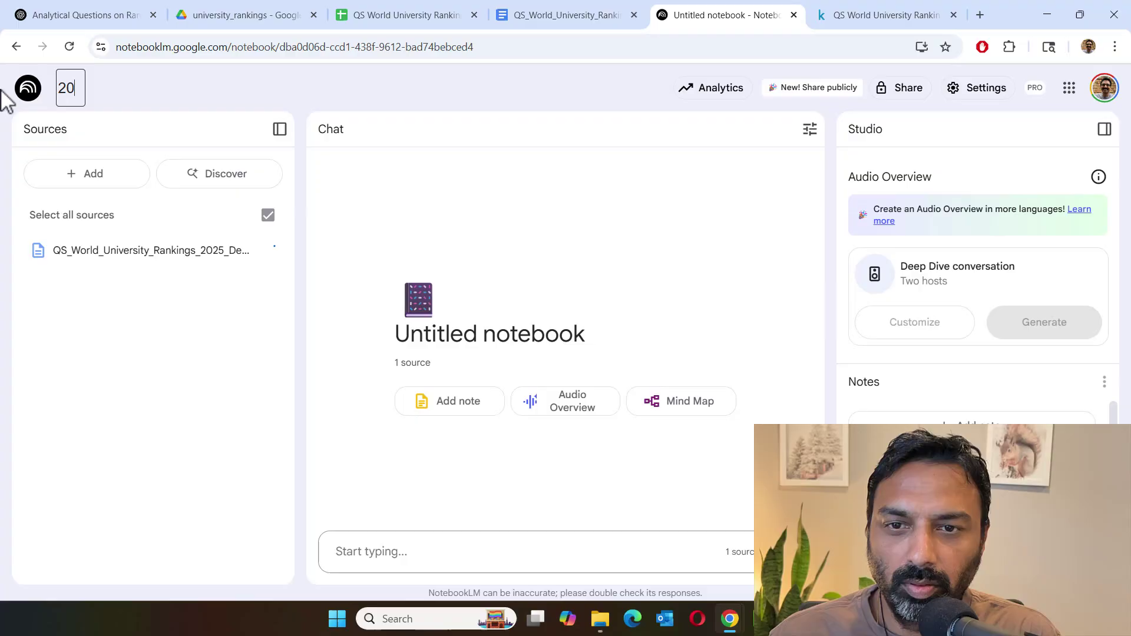
text(25 Univ)
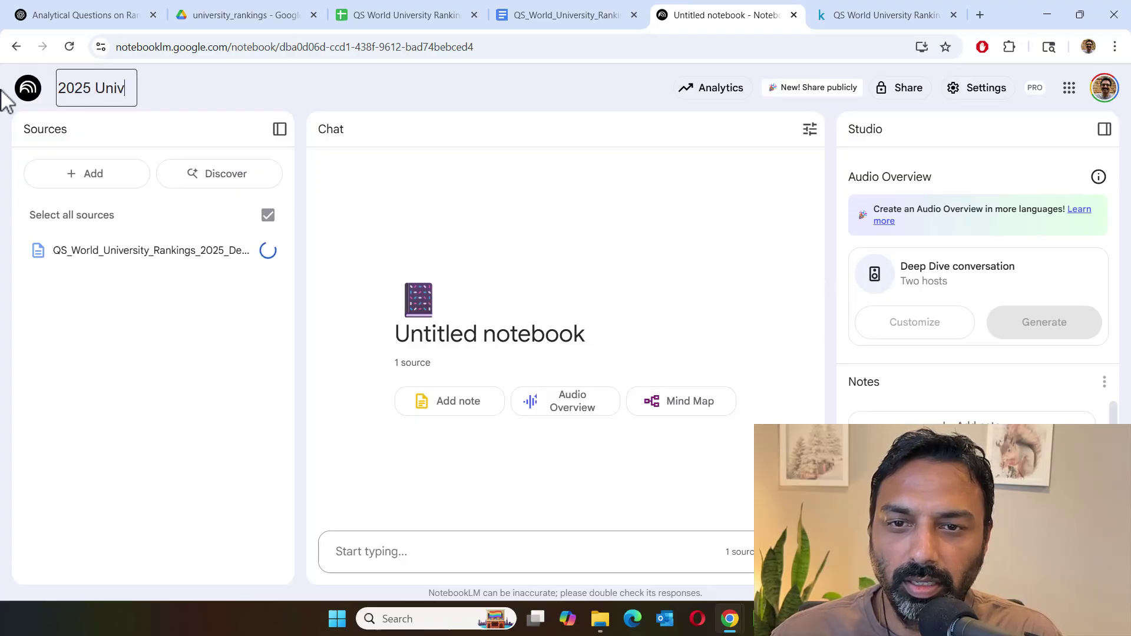
text(ersity Rankings)
key(Return)
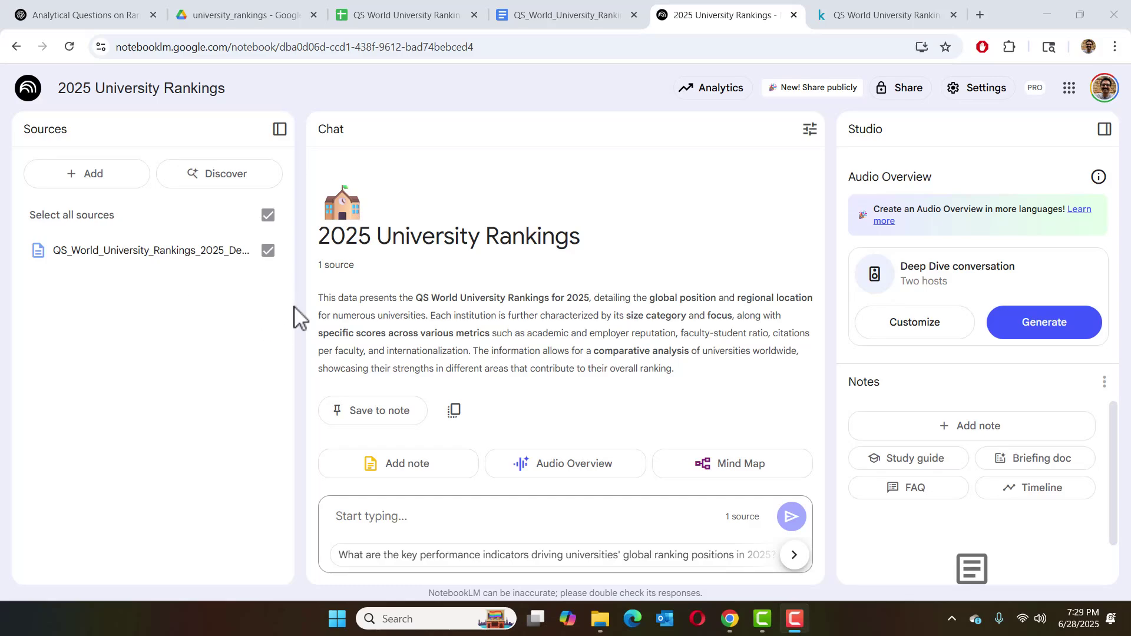
click(279, 134)
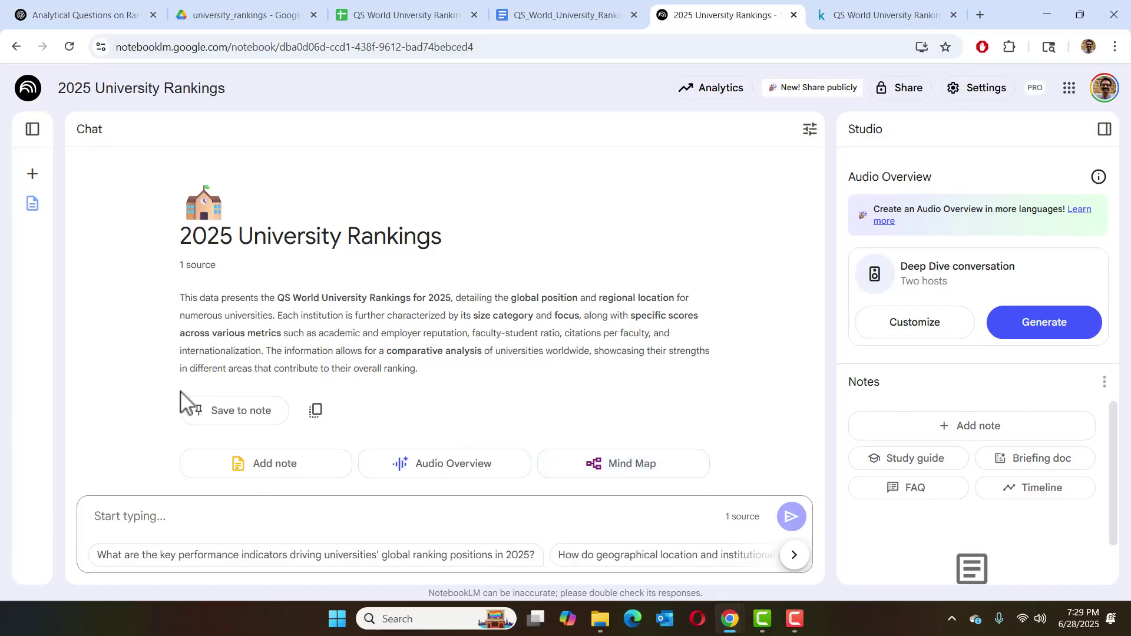
click(648, 470)
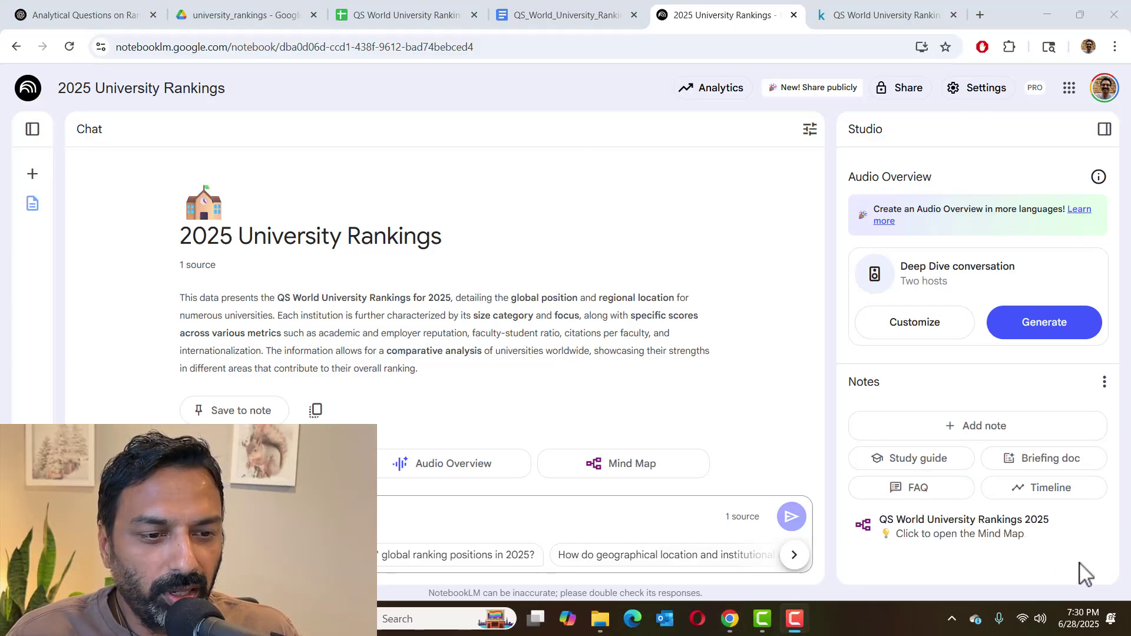
Expand the mind map's Top Universities and Global Top 10 branches, cross-checking ETH Zurich in the spreadsheet.
click(1000, 539)
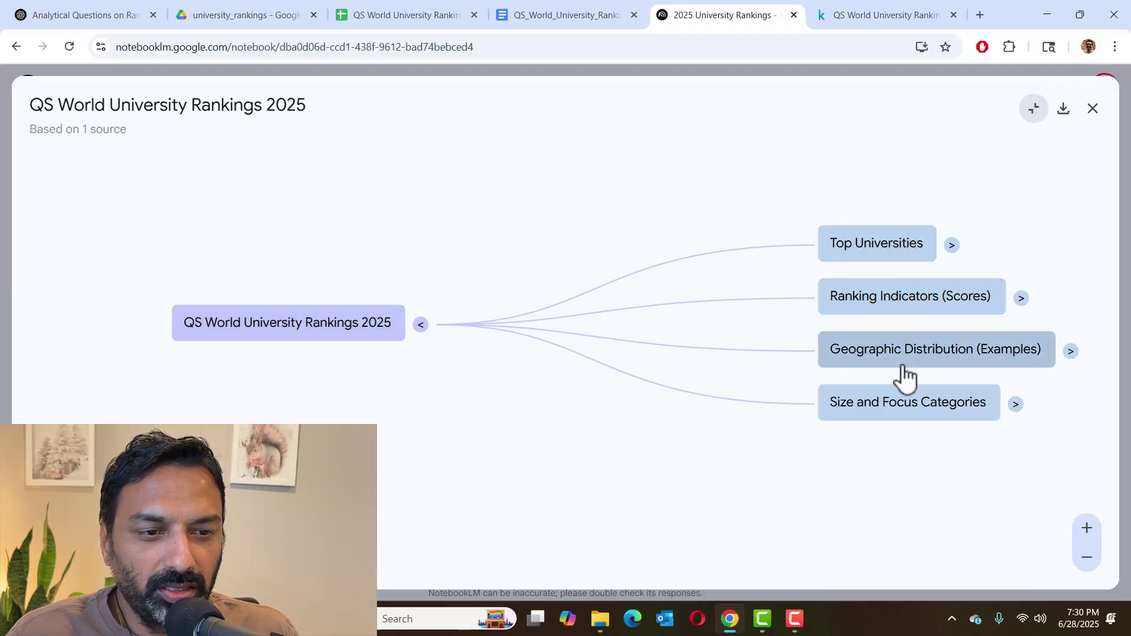
click(953, 246)
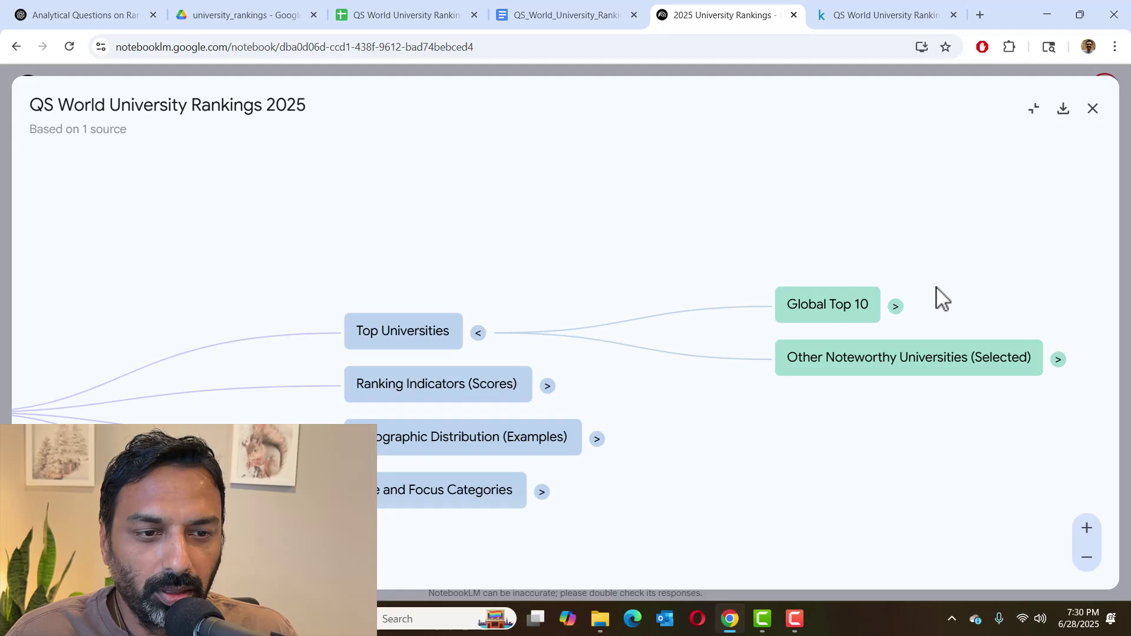
click(896, 307)
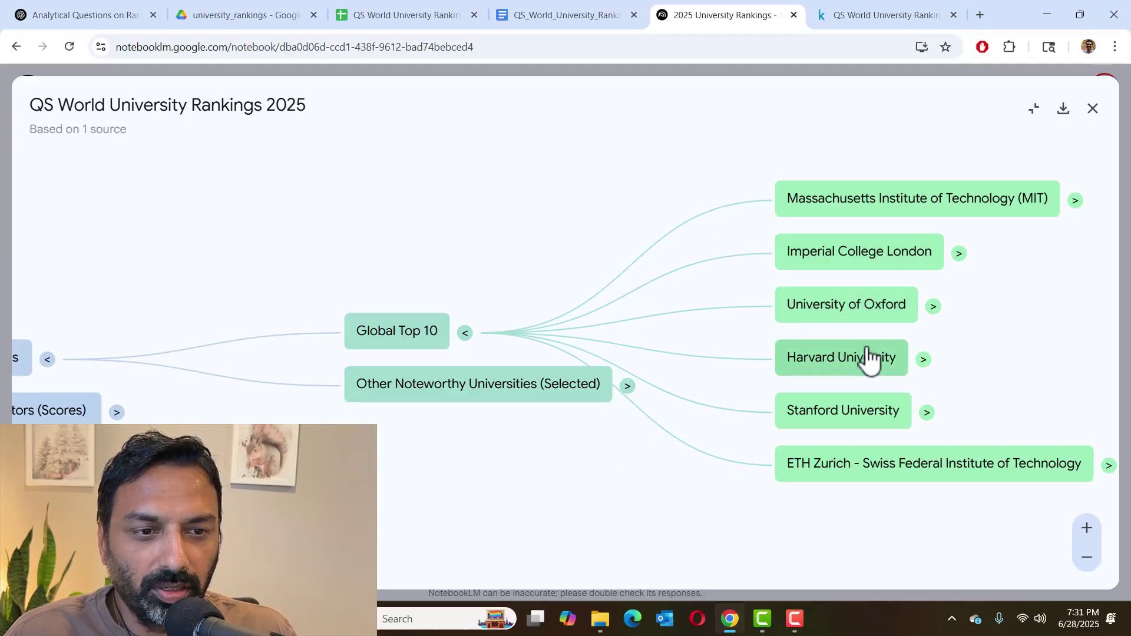
click(374, 16)
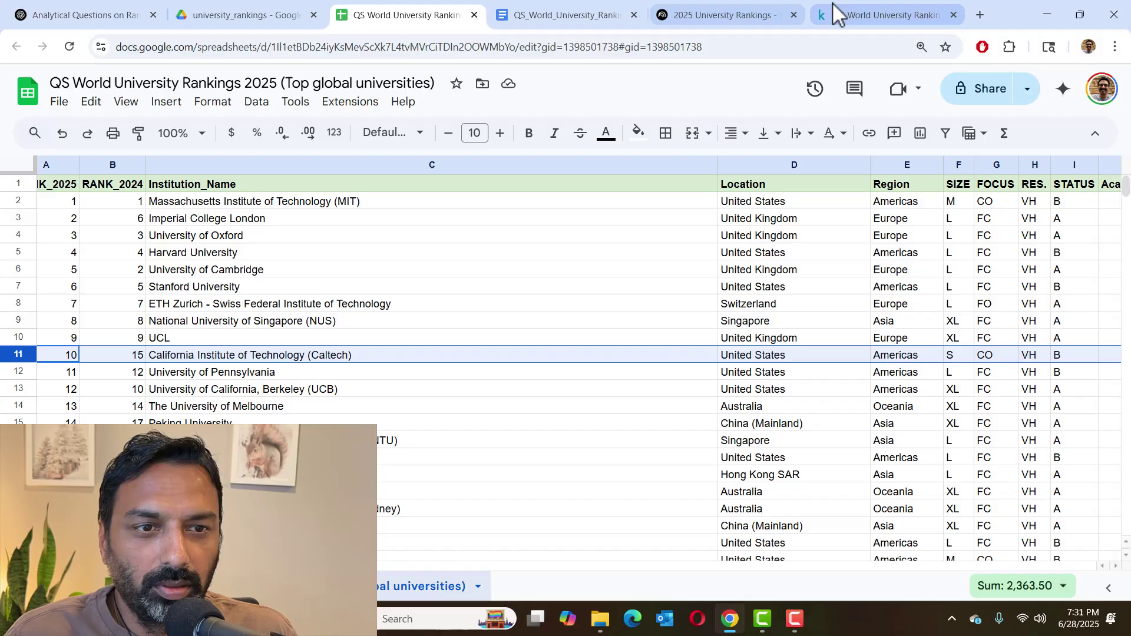
click(849, 16)
click(726, 17)
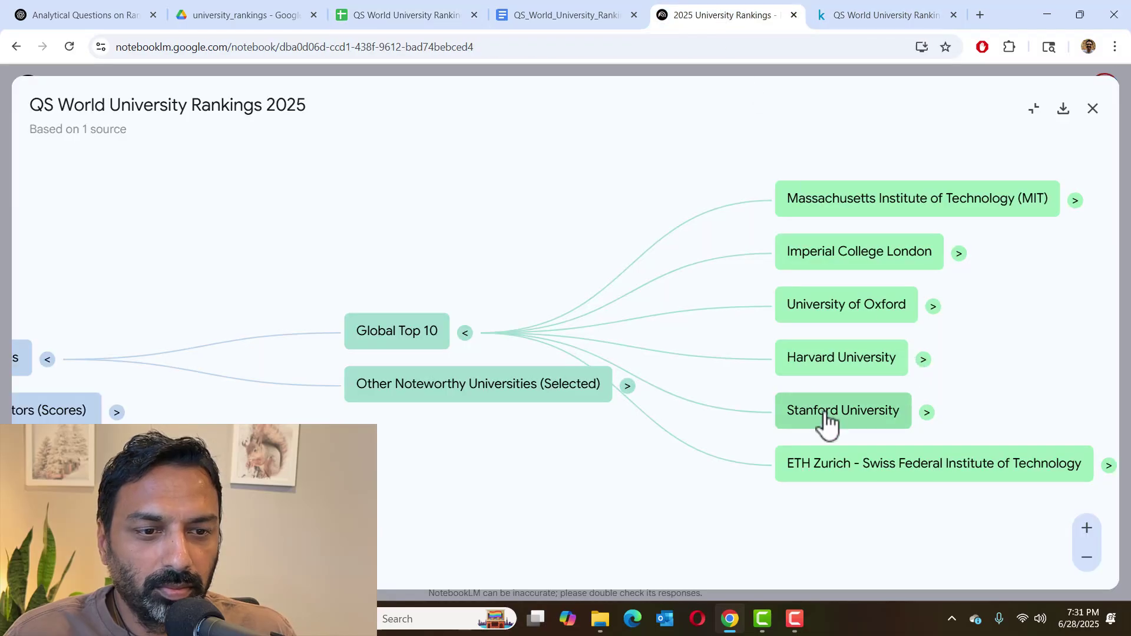
click(359, 7)
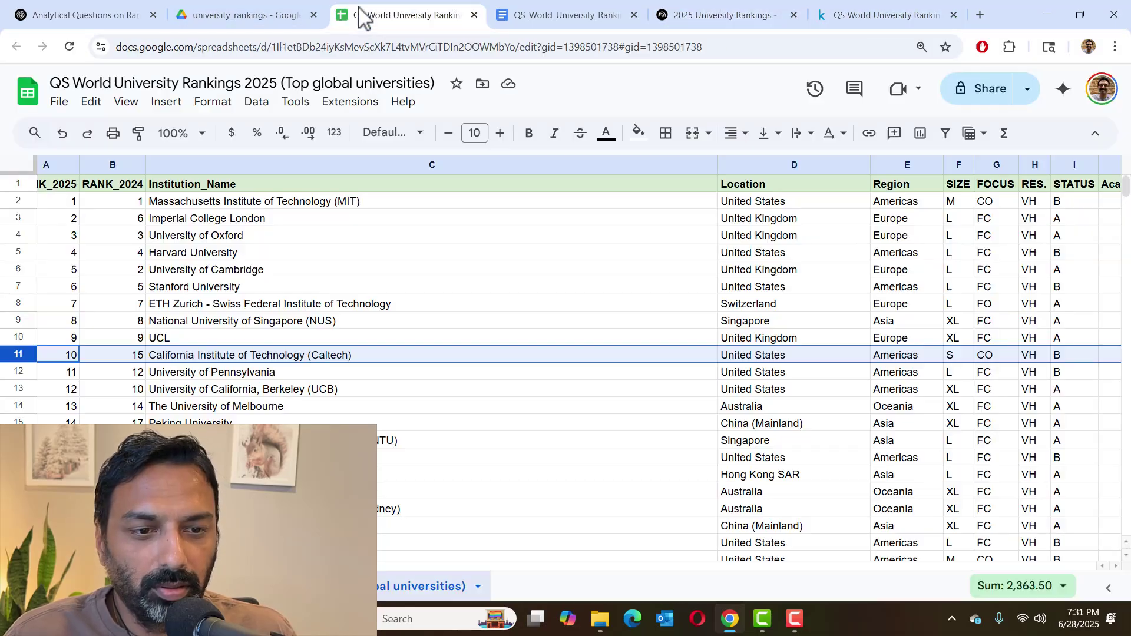
click(200, 300)
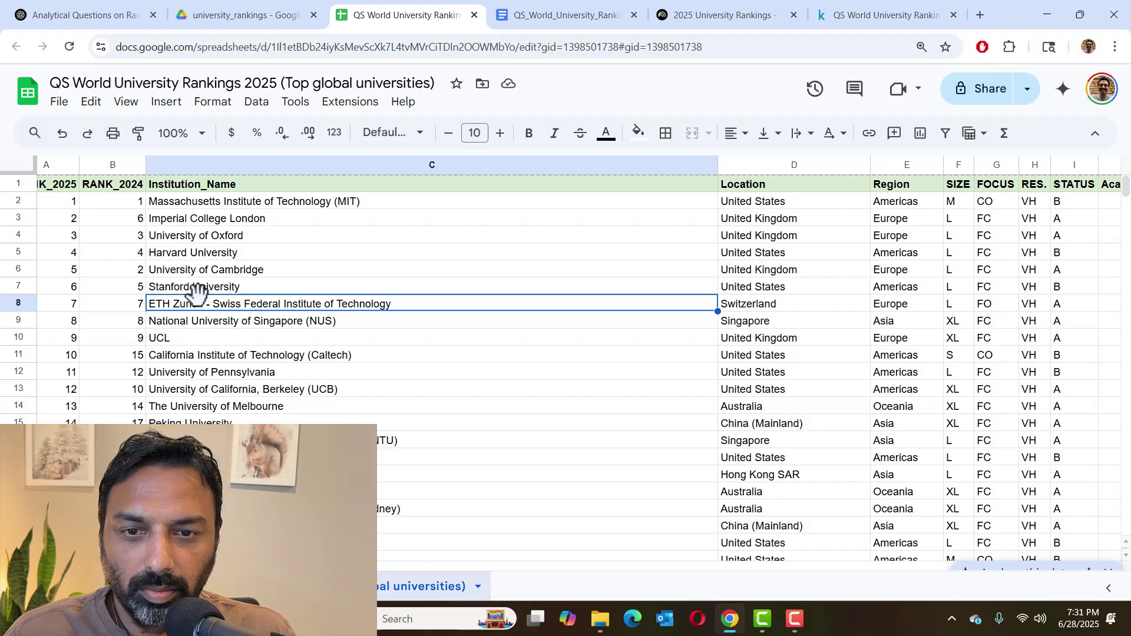
click(752, 12)
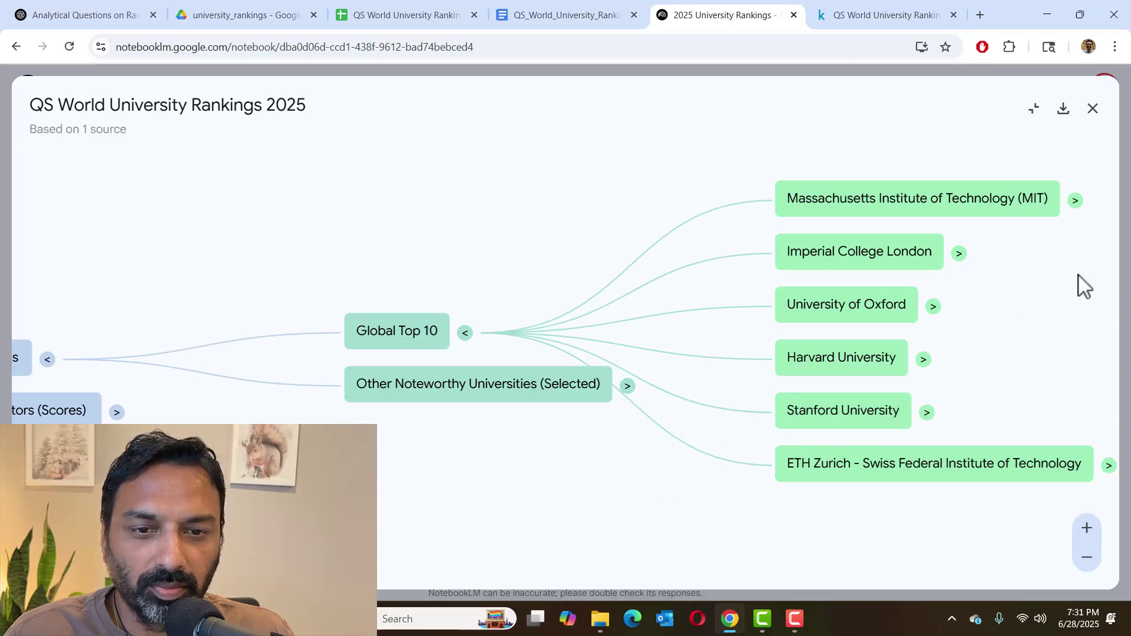
Expand MIT's details, collapse Global Top 10, and expand Other Noteworthy Universities (Selected).
click(1075, 200)
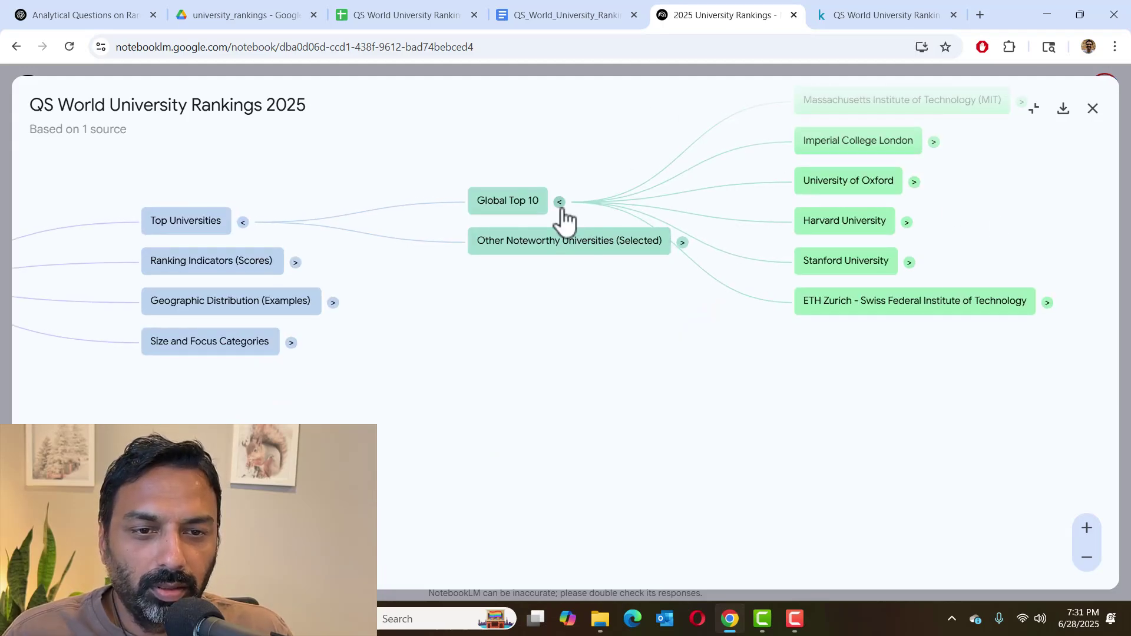
click(560, 204)
click(747, 377)
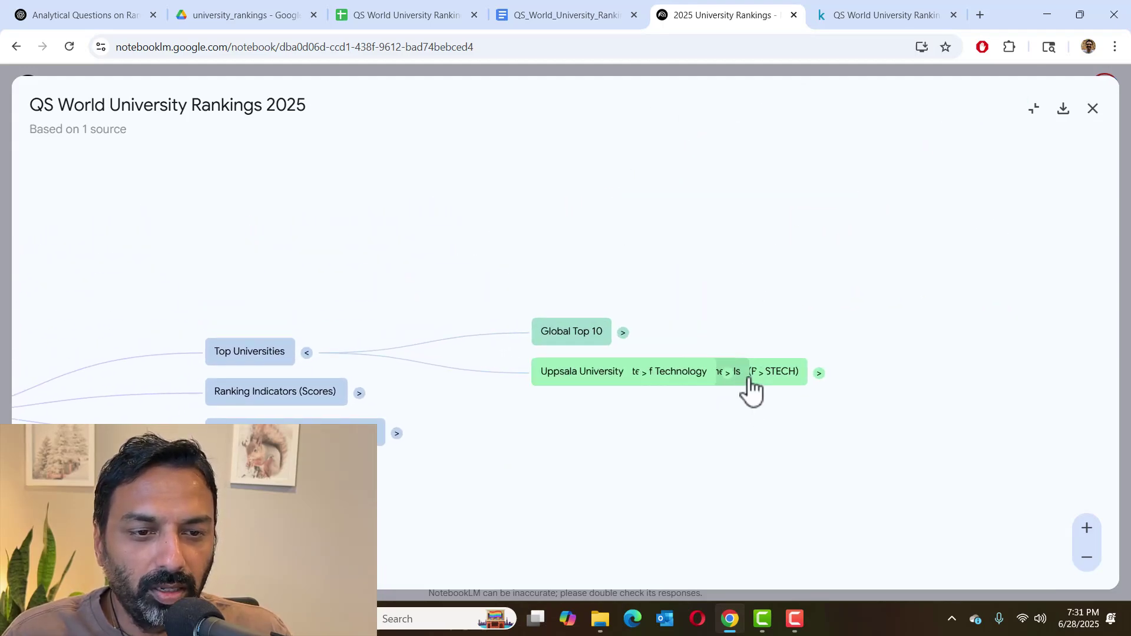
scroll(981, 288, up, 5)
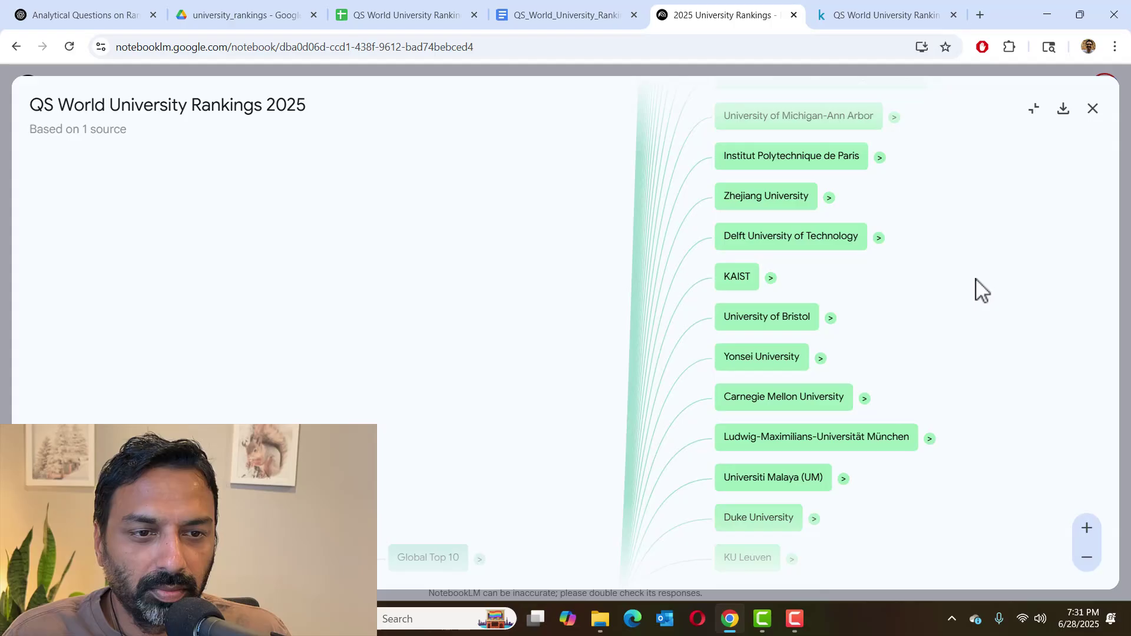
scroll(981, 288, up, 15)
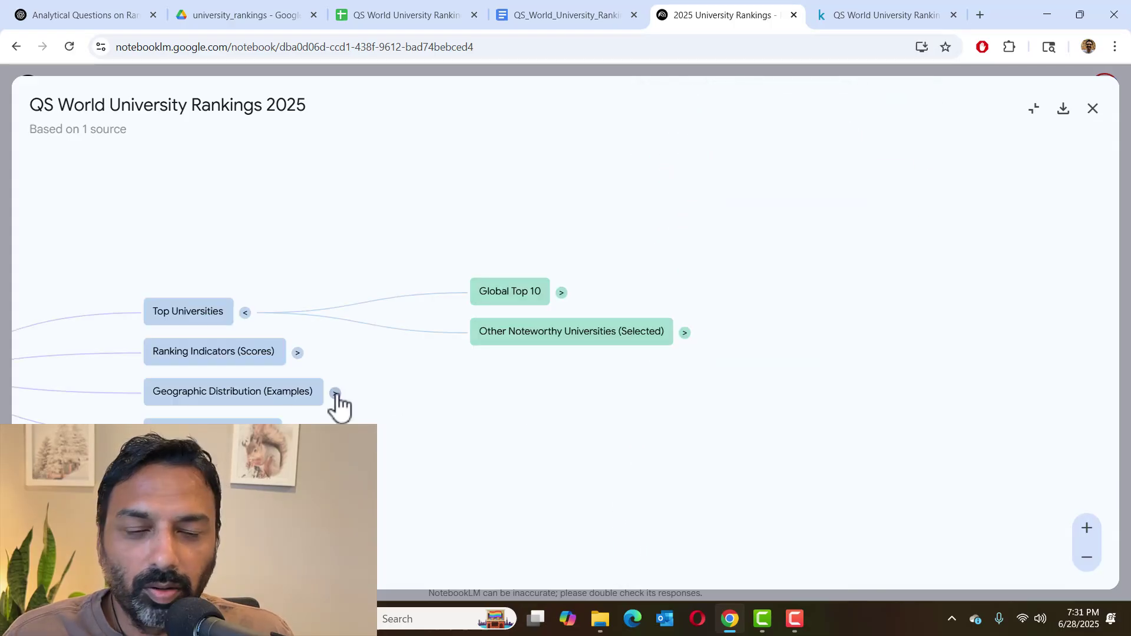
Expand Geographic Distribution (Examples) and inspect the Americas and Europe country branches.
click(336, 393)
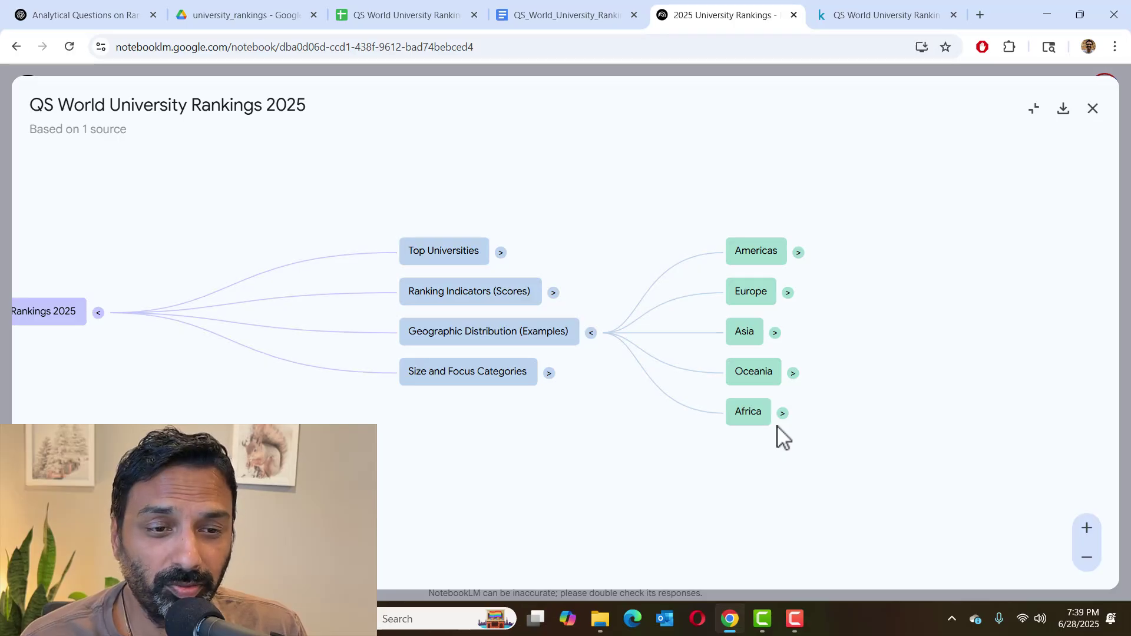
click(798, 252)
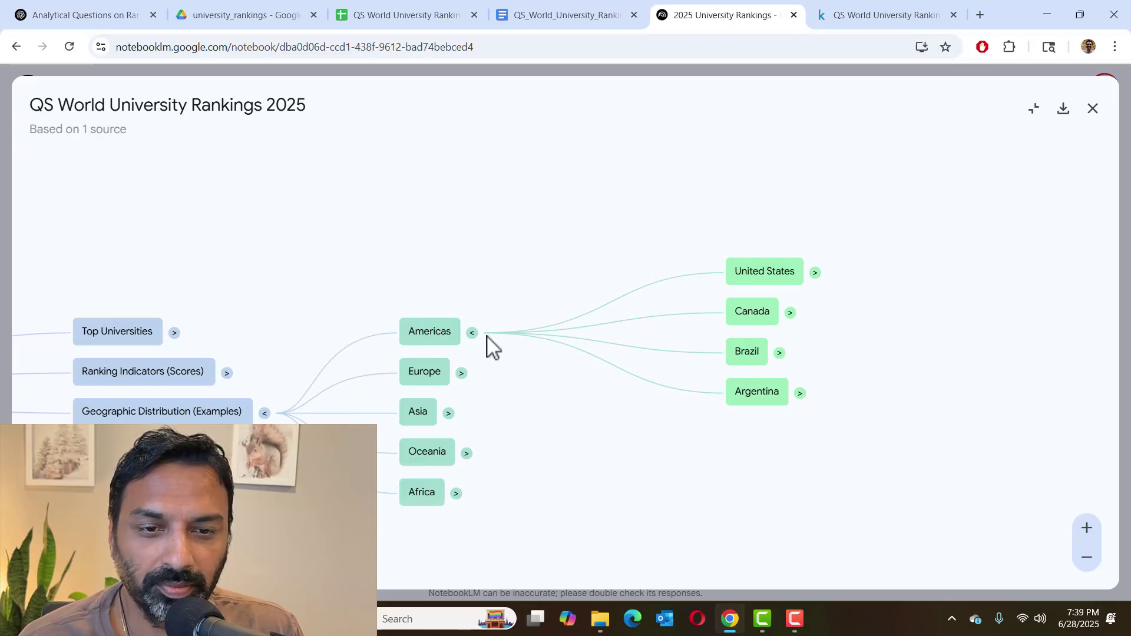
click(472, 334)
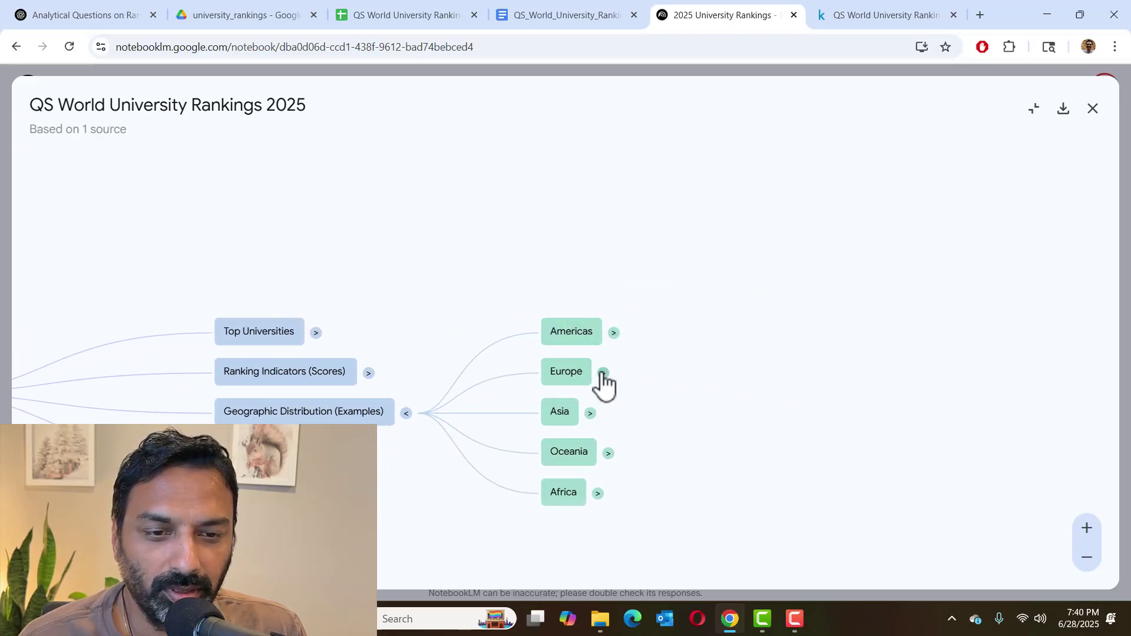
click(601, 373)
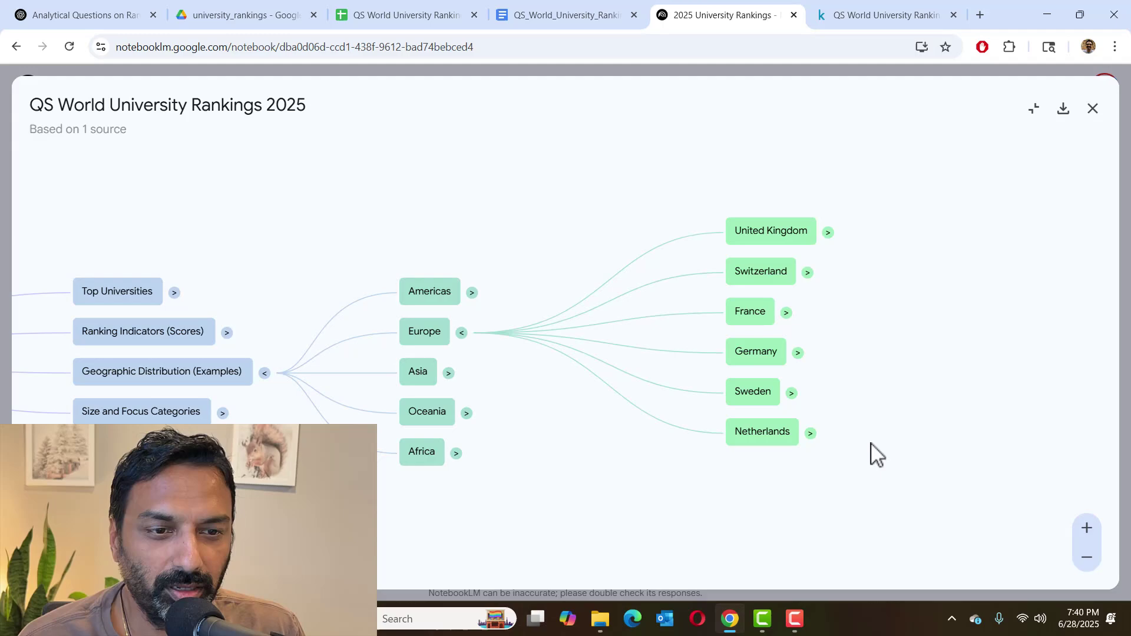
click(463, 334)
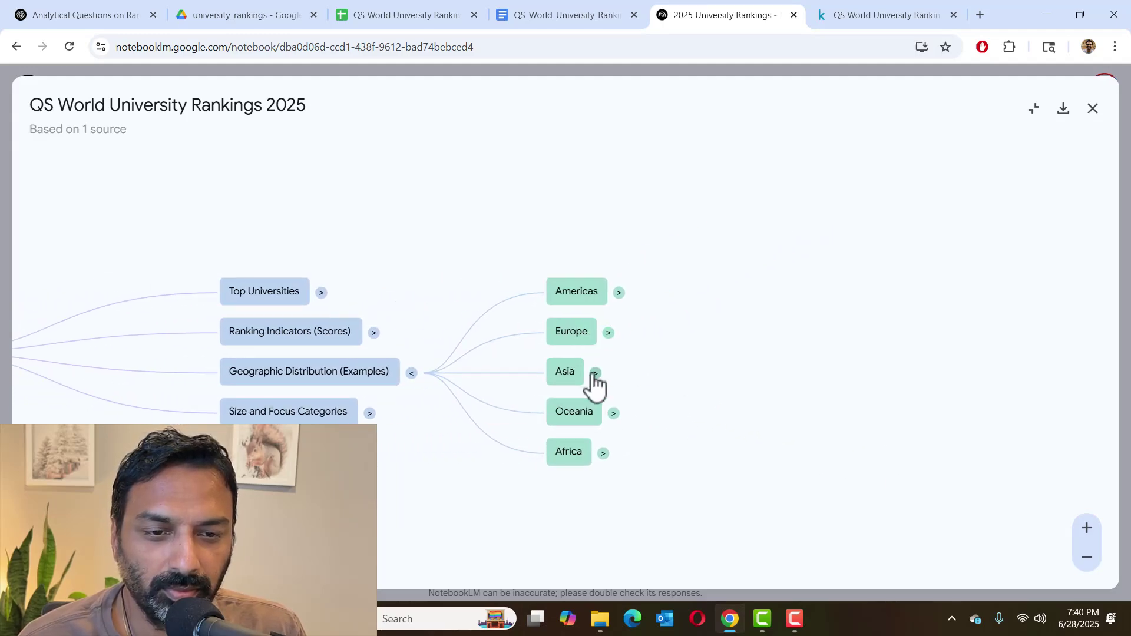
Inspect the Asia, Africa and Oceania country branches, then collapse Geographic Distribution.
click(595, 373)
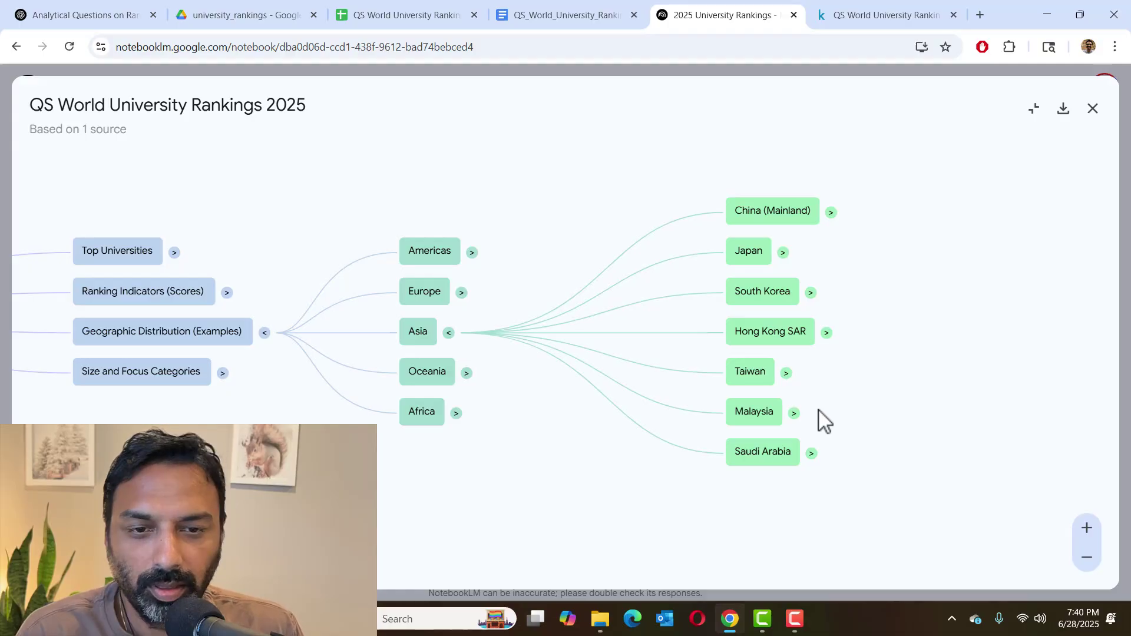
click(449, 333)
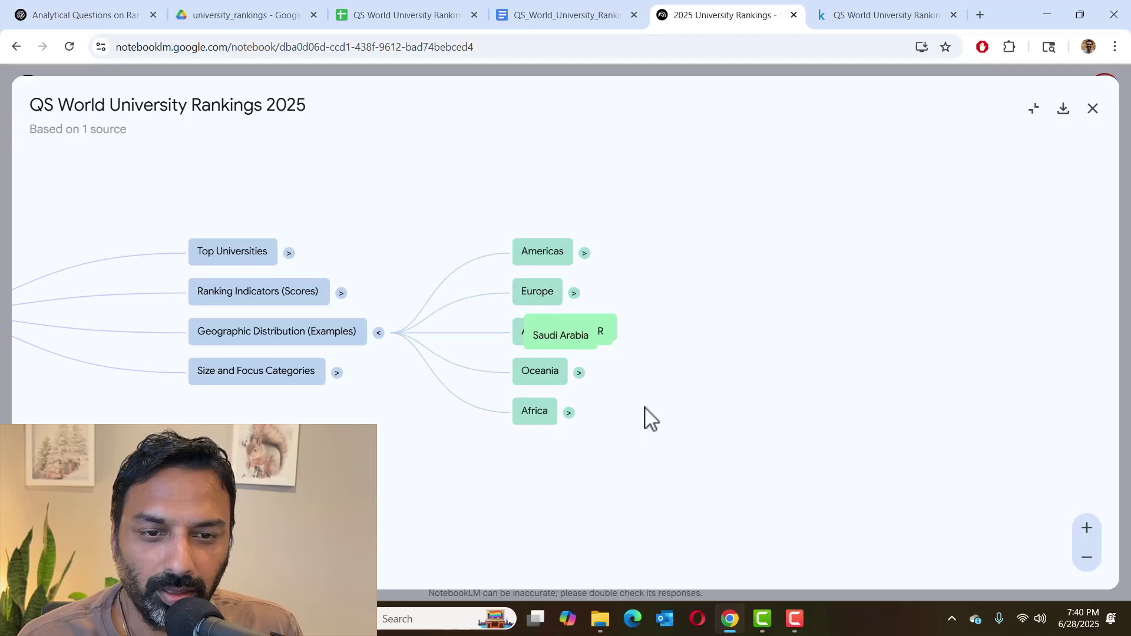
click(611, 414)
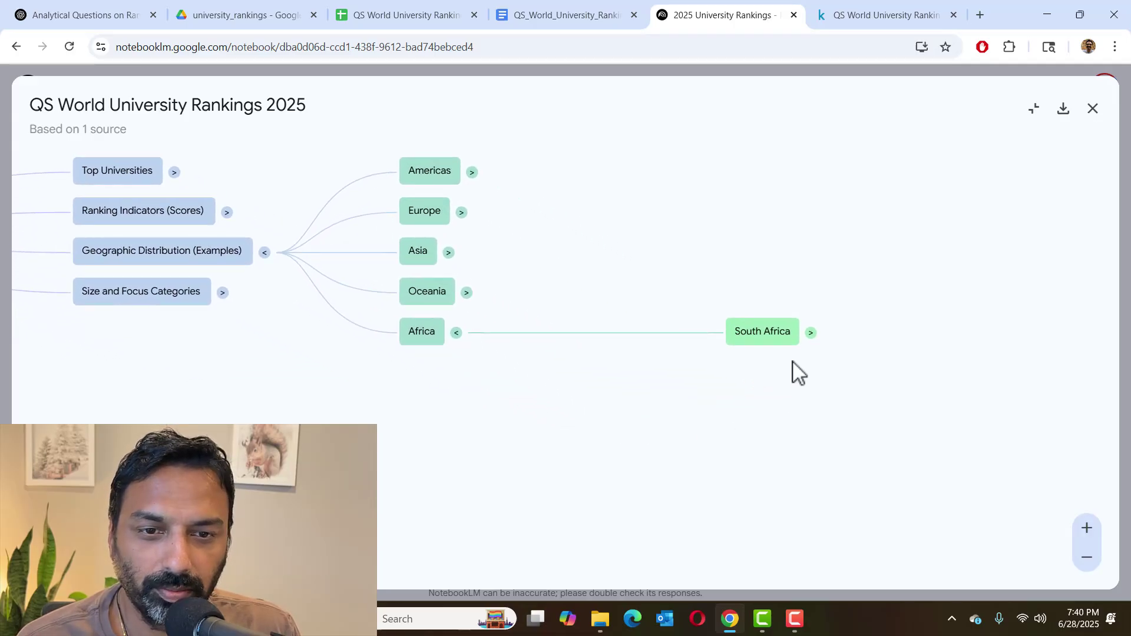
click(466, 293)
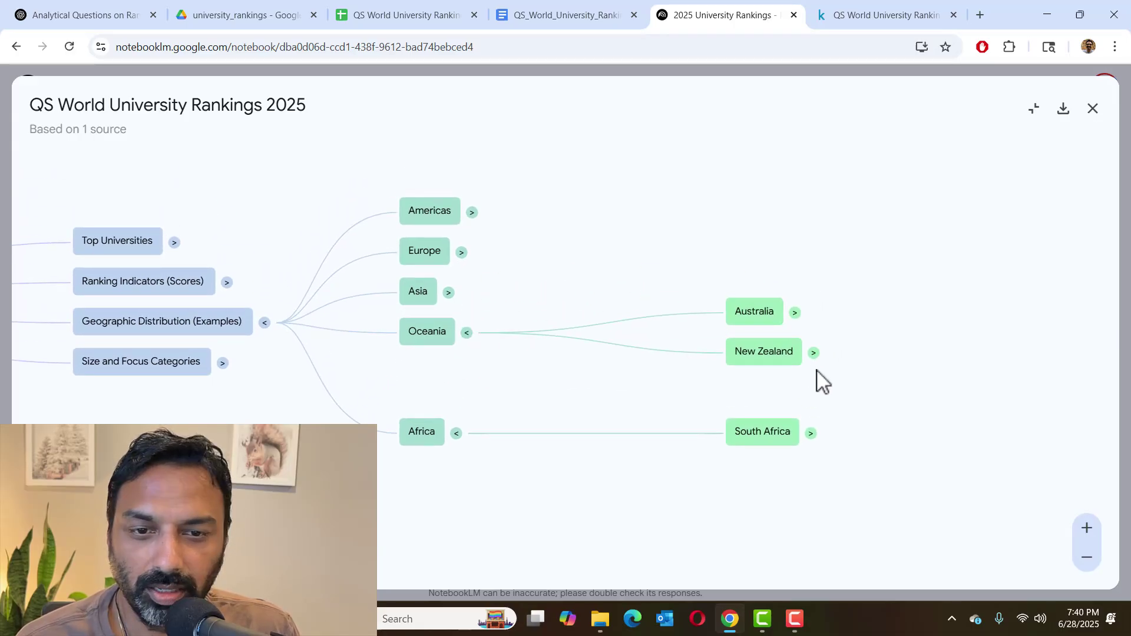
click(467, 332)
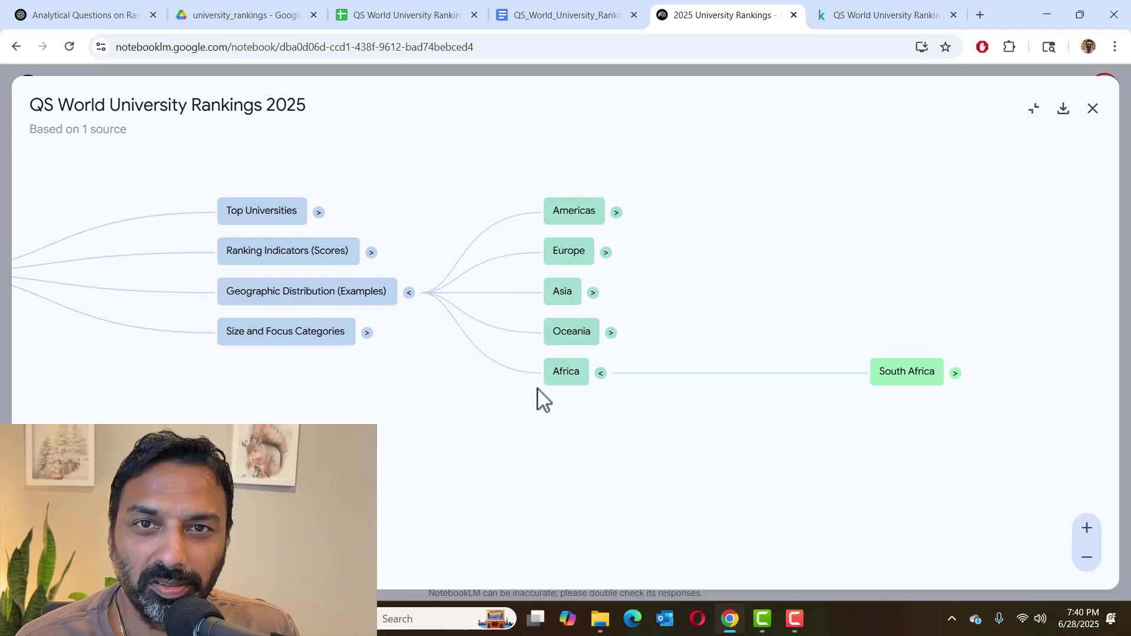
click(409, 294)
Ask the chat 'Why does India not have many top universities in this list?'.
click(1093, 108)
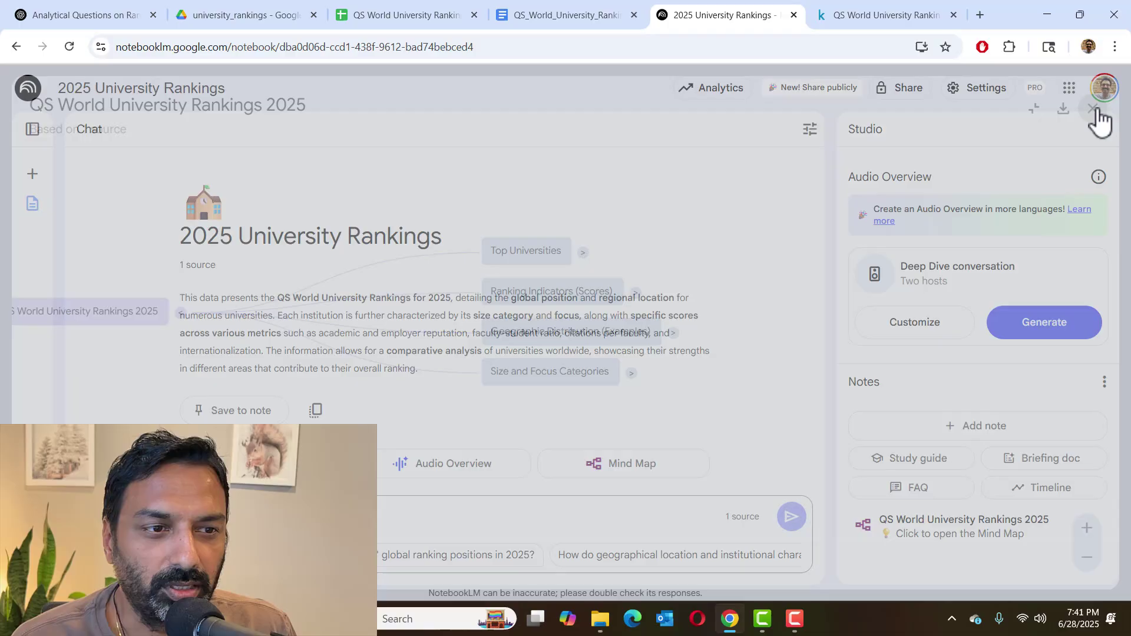
click(389, 555)
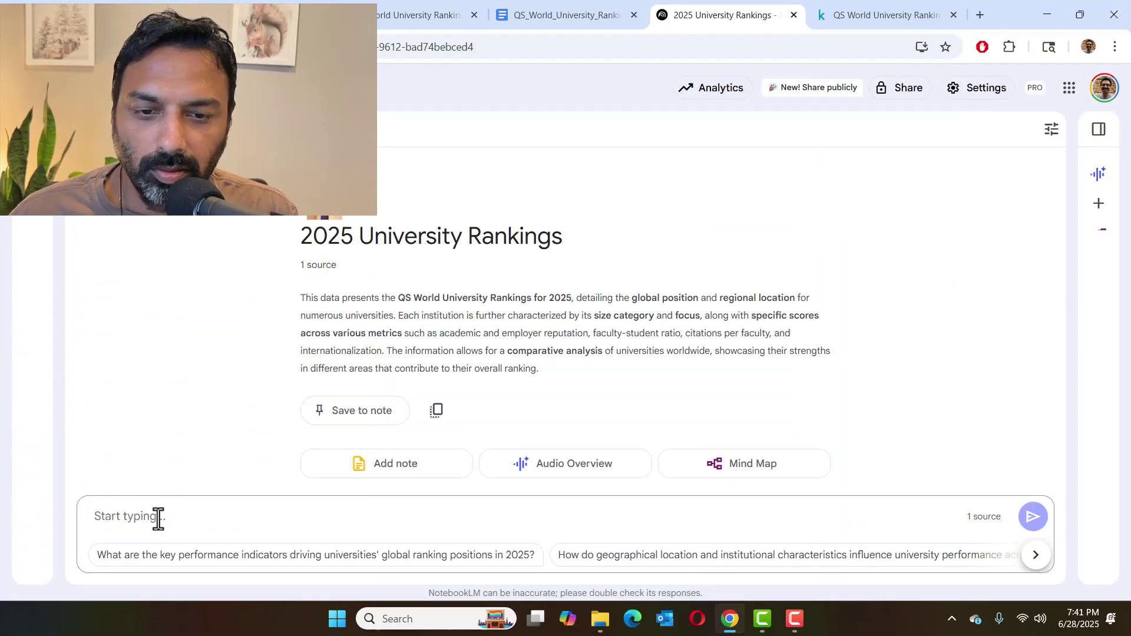
text(Why do)
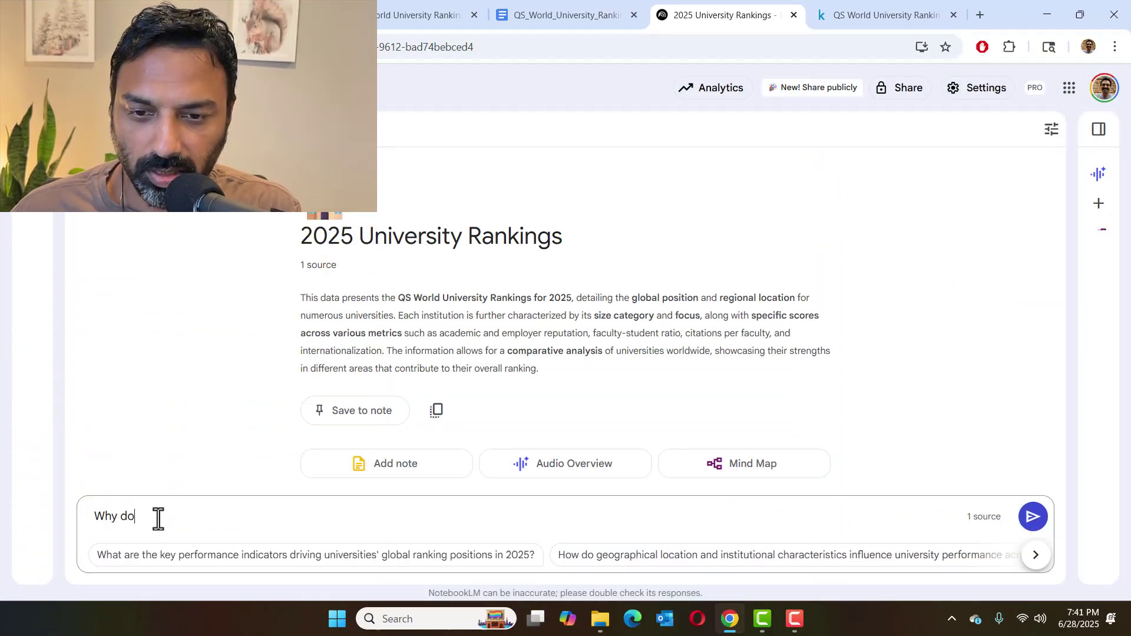
text(es India n)
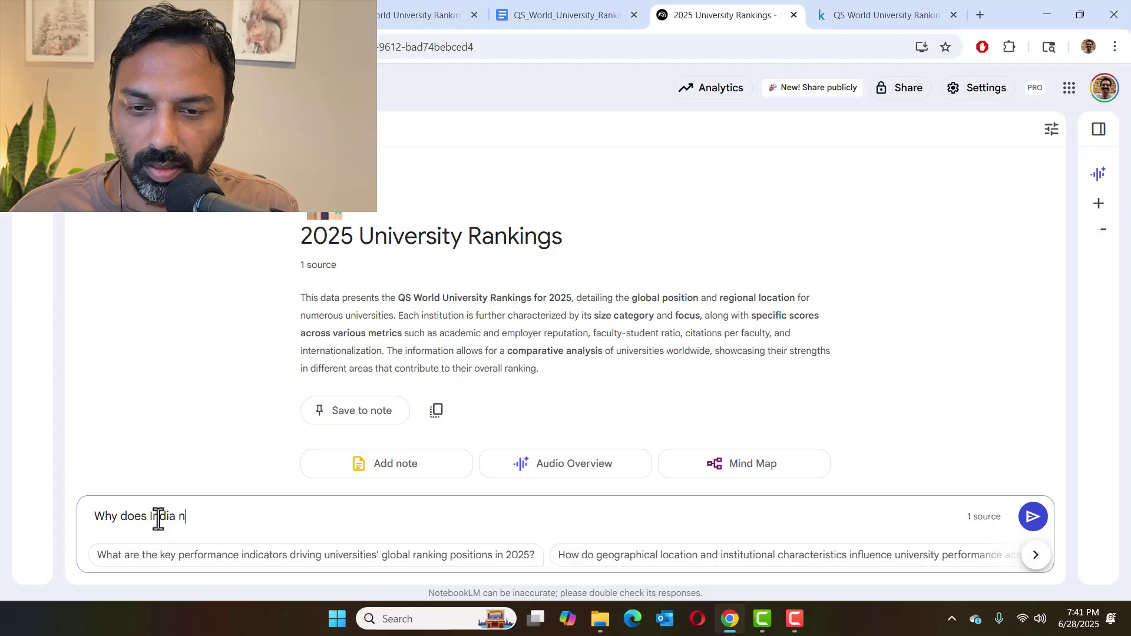
text(ot have many top u)
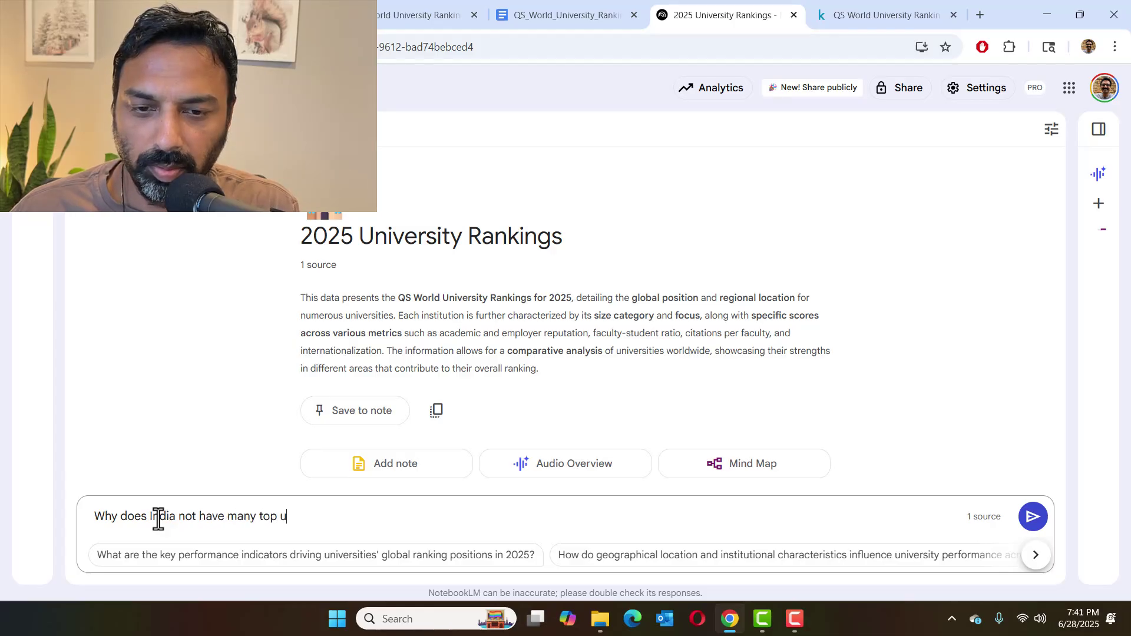
text(niversitie)
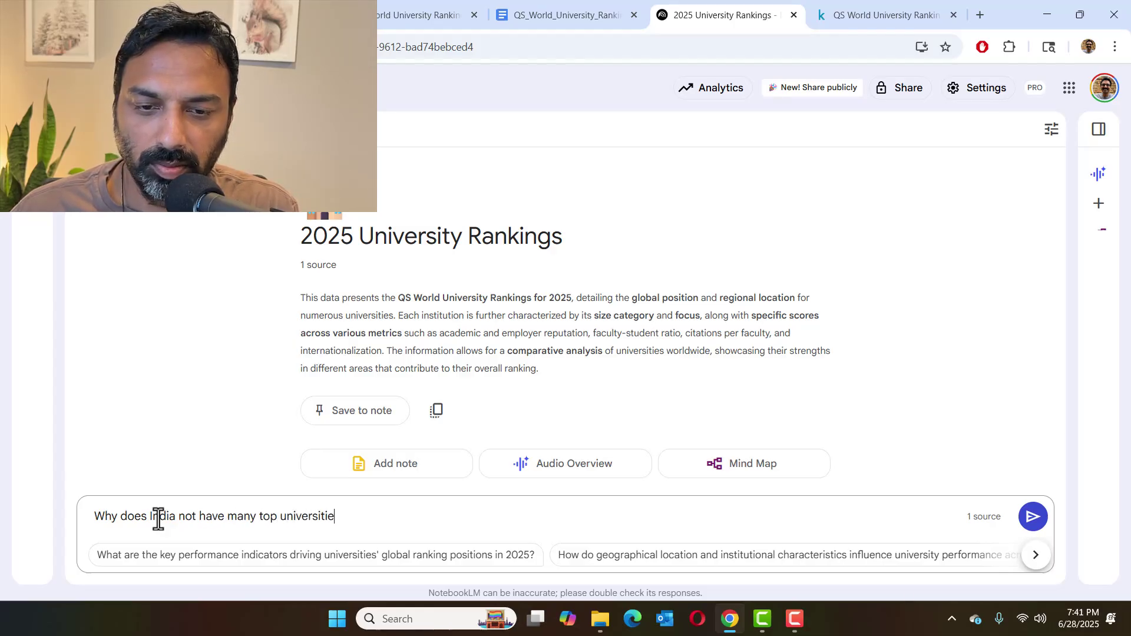
text(s in this list?)
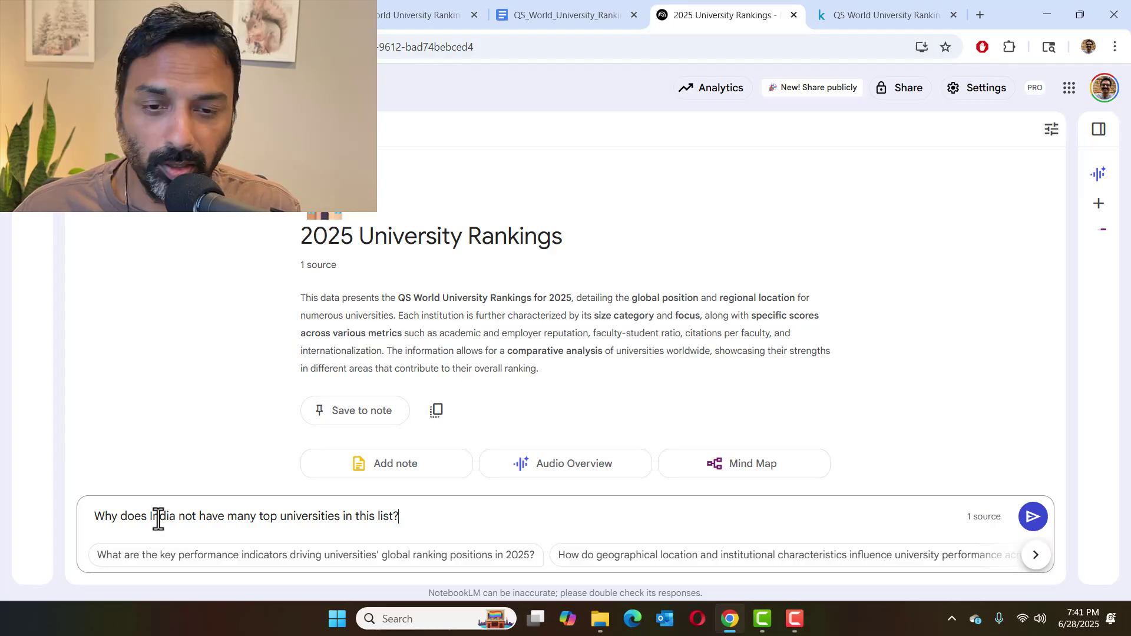
key(Return)
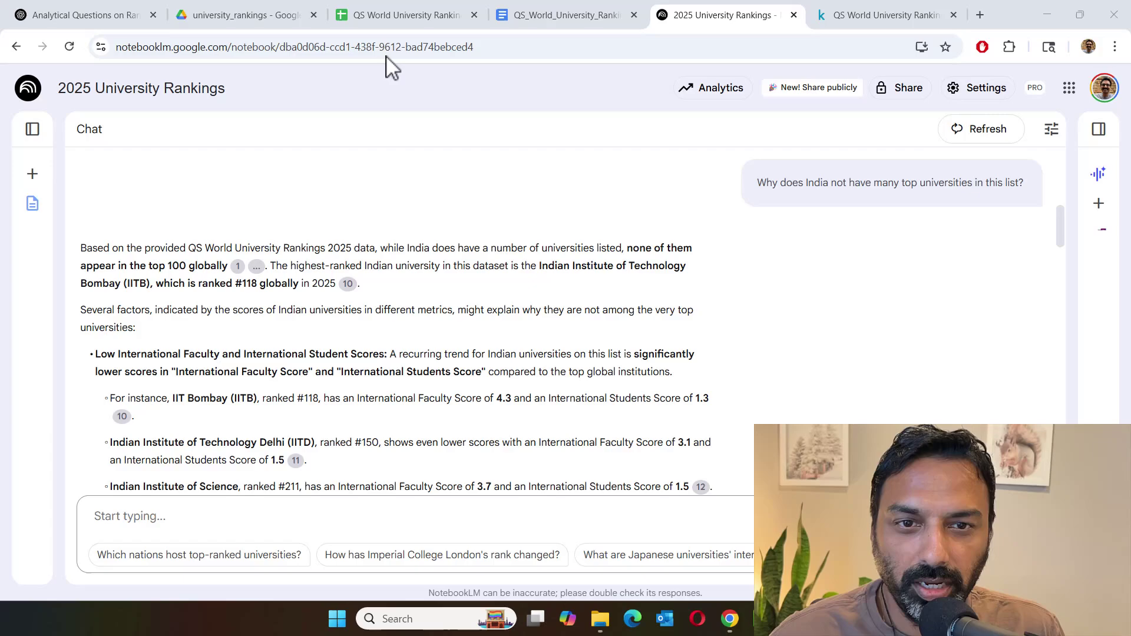
Search the rankings spreadsheet for 'india' to find the top Indian university.
click(399, 13)
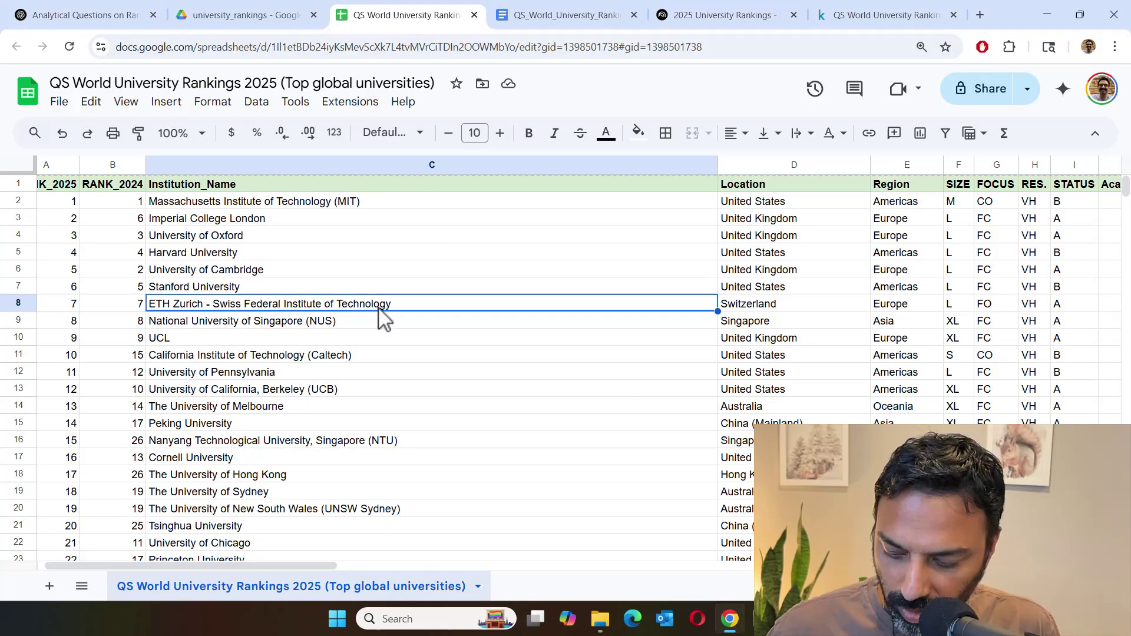
key(BackSpace)
key(Escape)
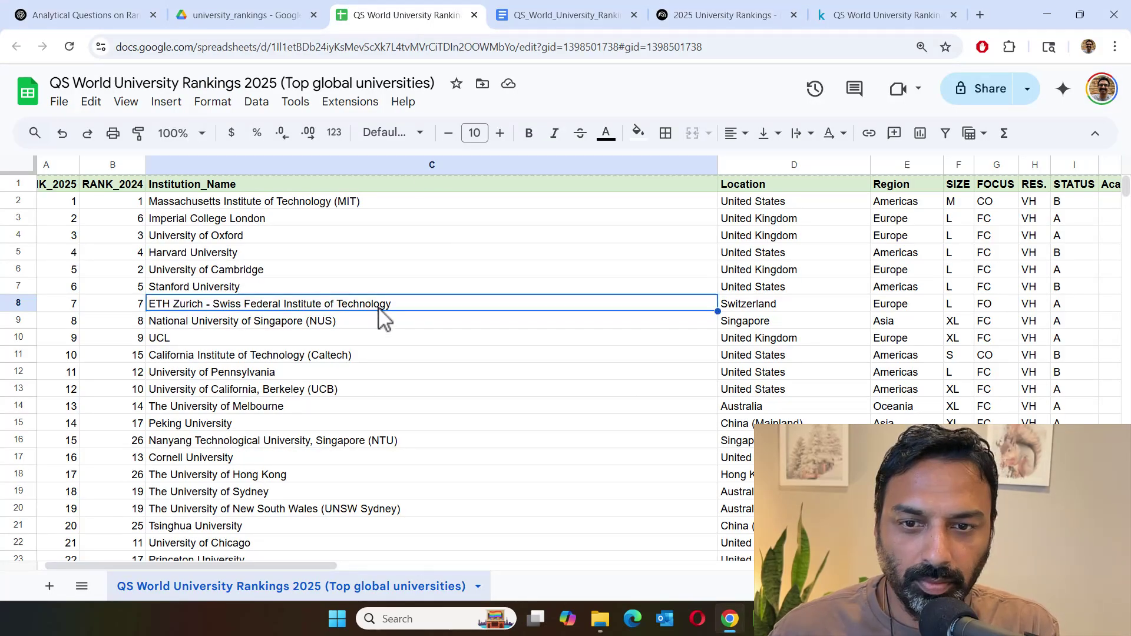
key(ctrl+f)
text(india)
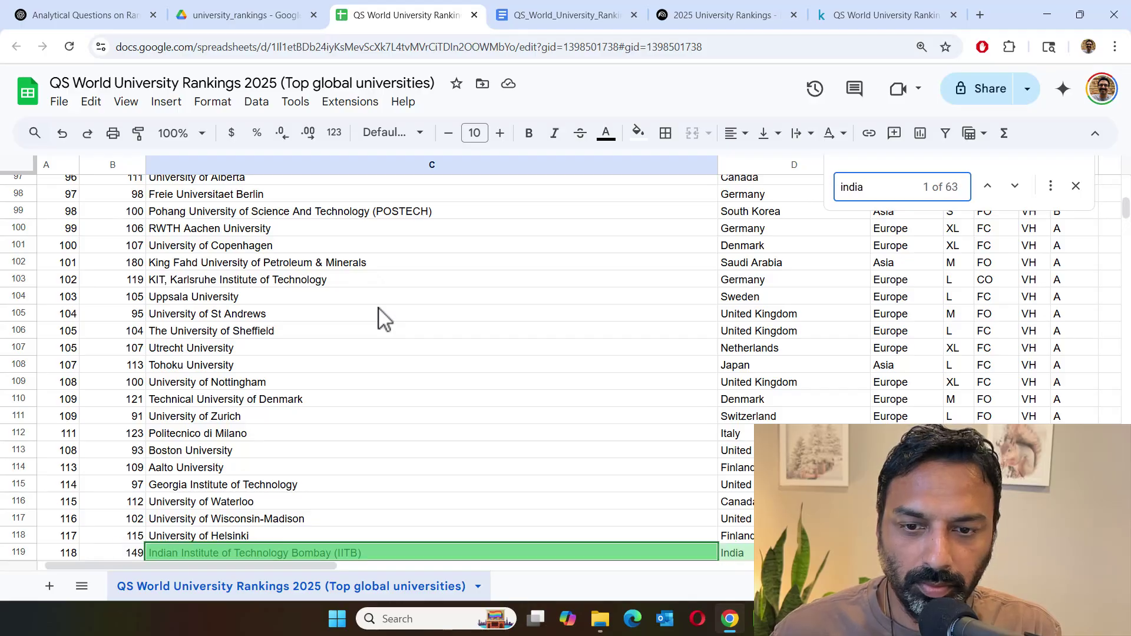
key(Escape)
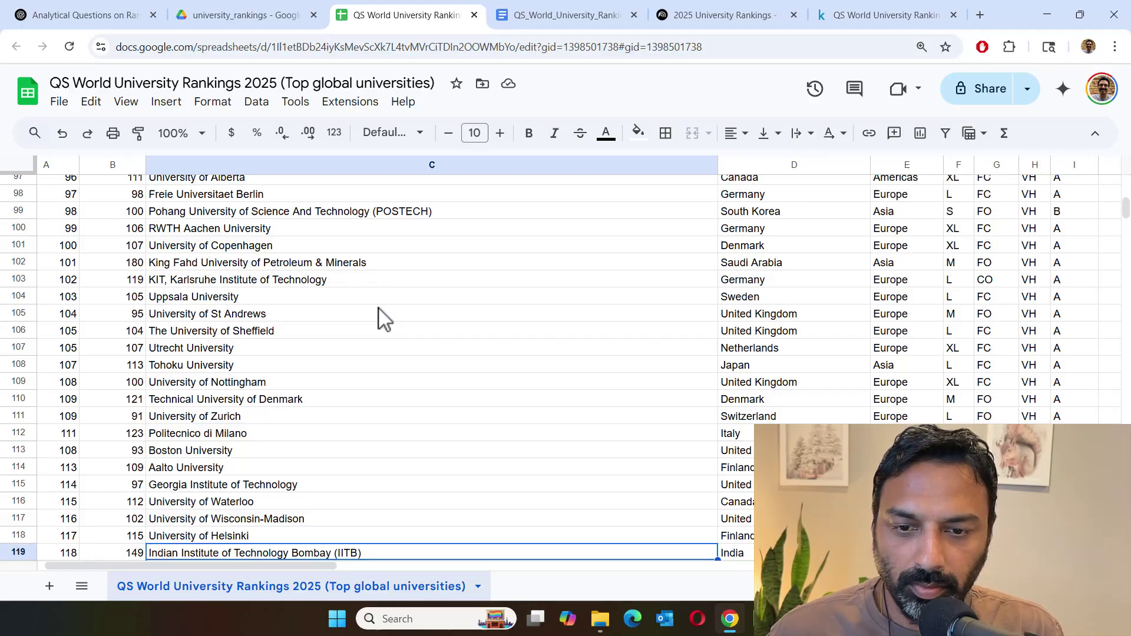
Select IIT Bombay's rank cells: 118 in 2025 and 149 in 2024.
key(Down)
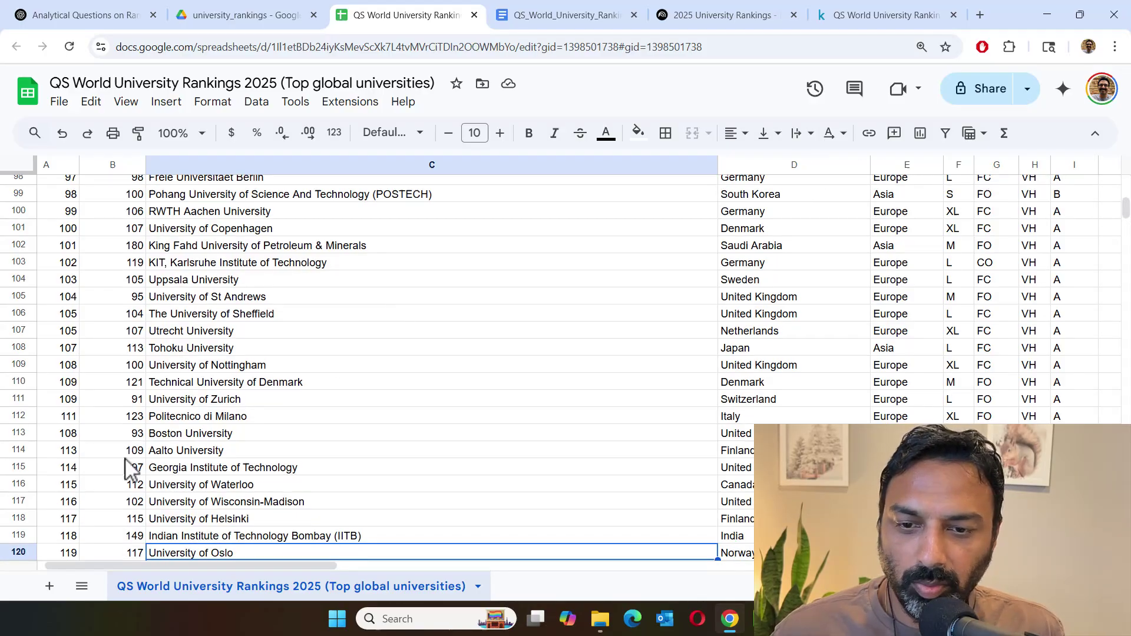
click(69, 536)
scroll(186, 474, down, 2)
scroll(186, 474, down, 1)
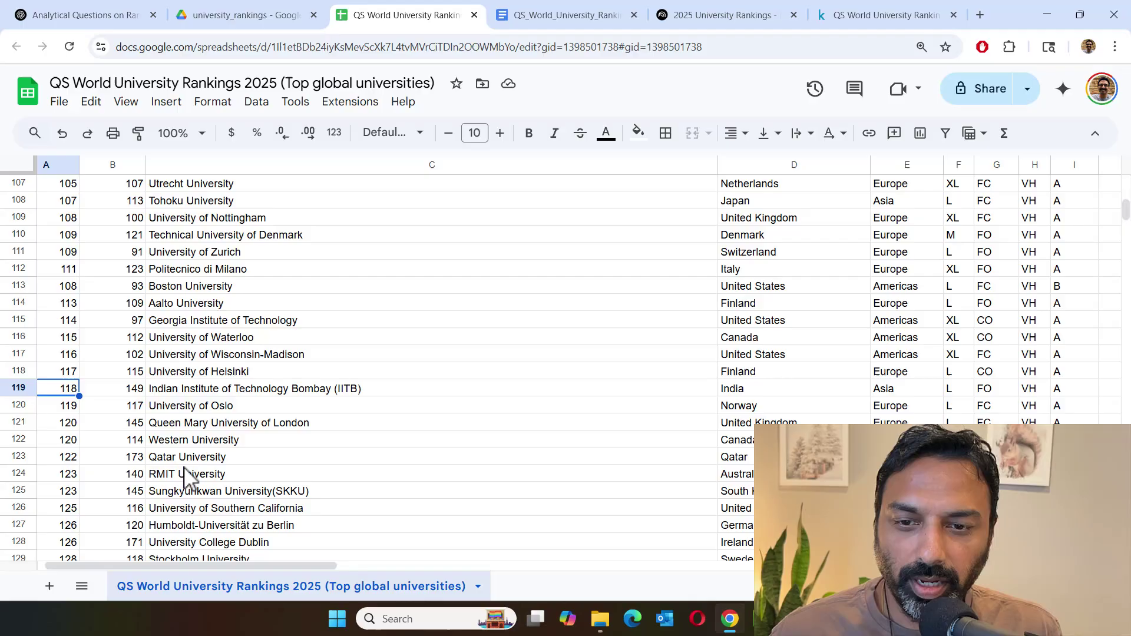
click(135, 395)
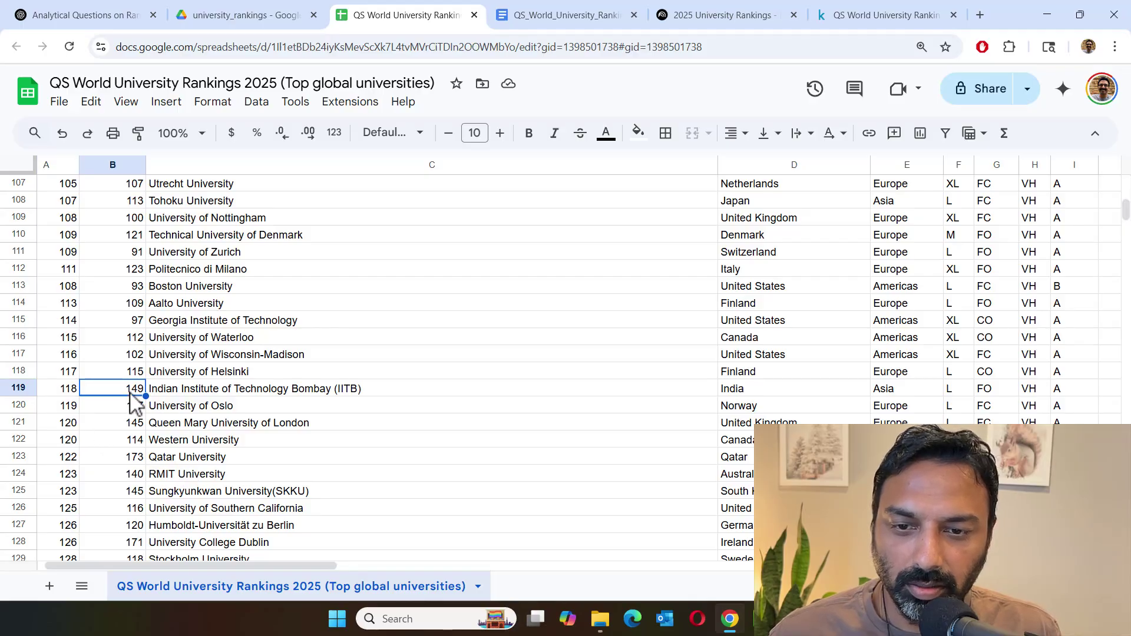
shift+click(61, 391)
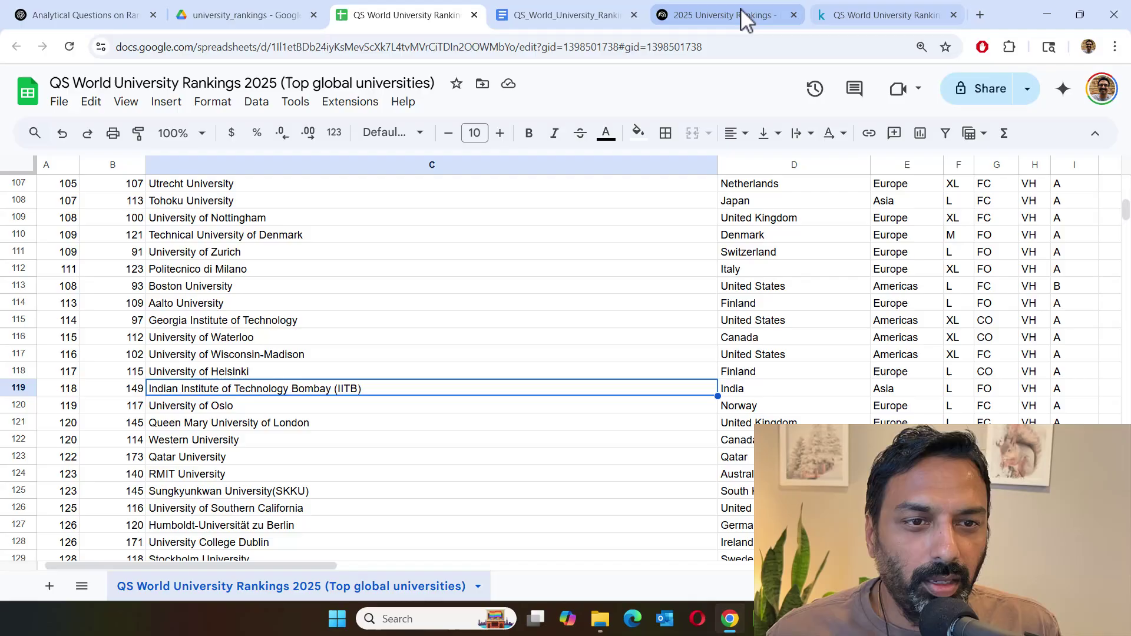
Read the India answer, highlighting IIT Bombay's low international scores against MIT's 99.3.
click(724, 19)
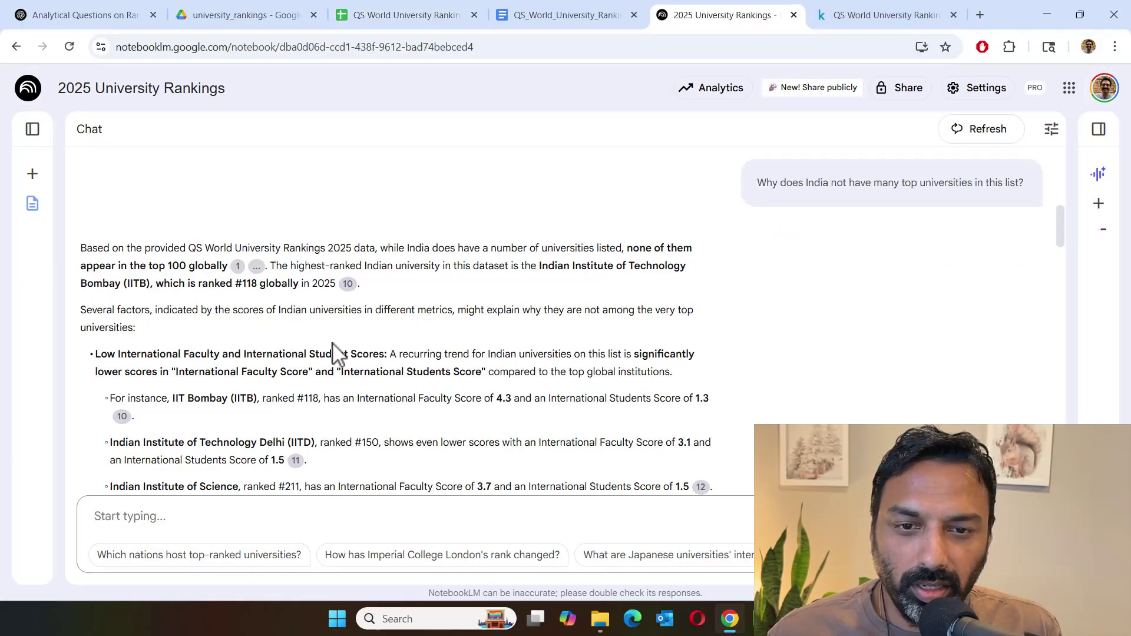
scroll(334, 352, down, 1)
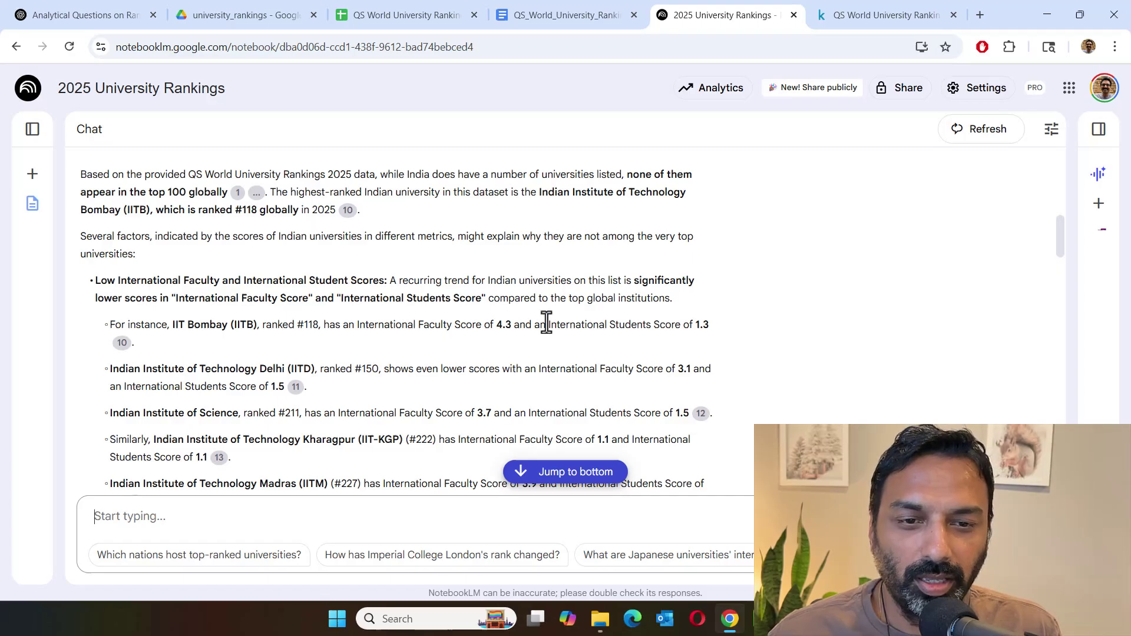
drag(390, 281, 715, 304)
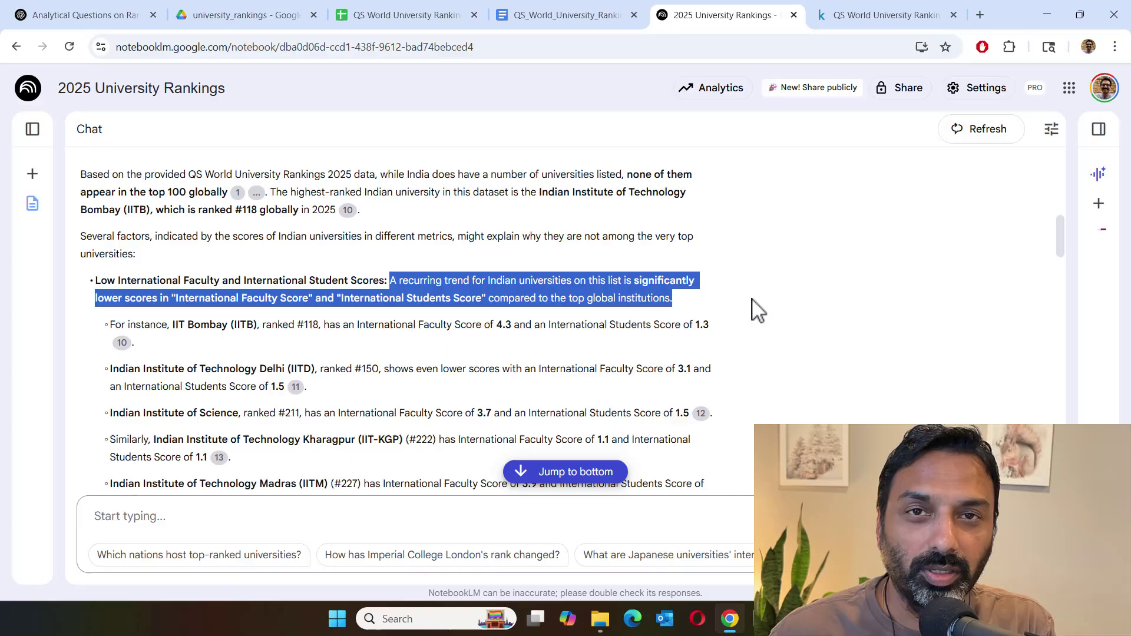
scroll(452, 383, down, 2)
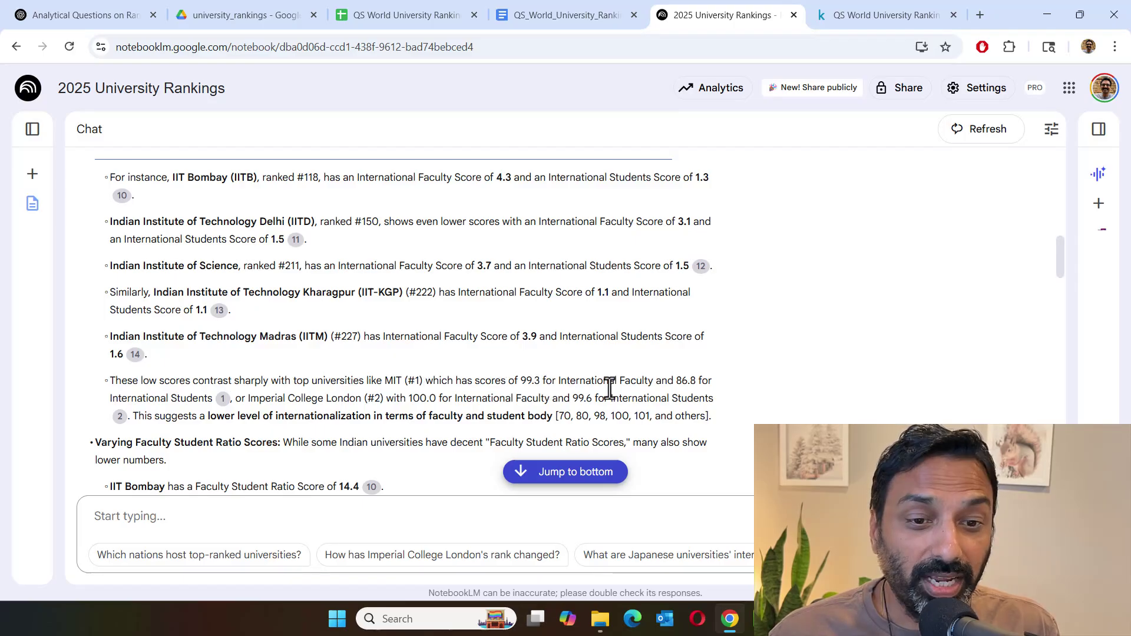
drag(520, 380, 212, 401)
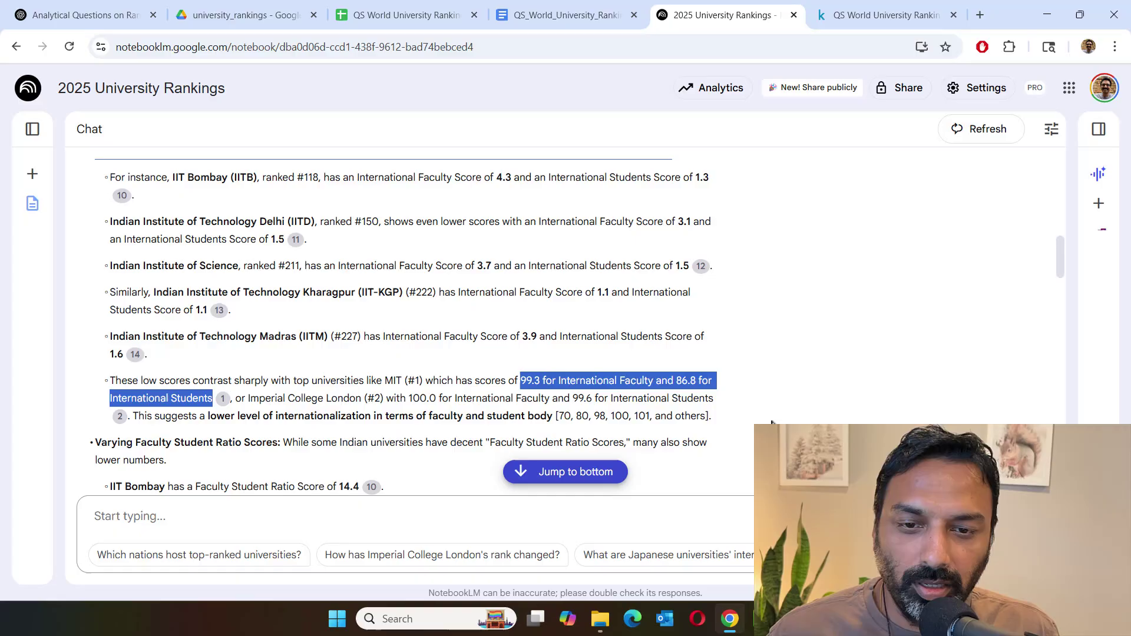
scroll(772, 424, down, 7)
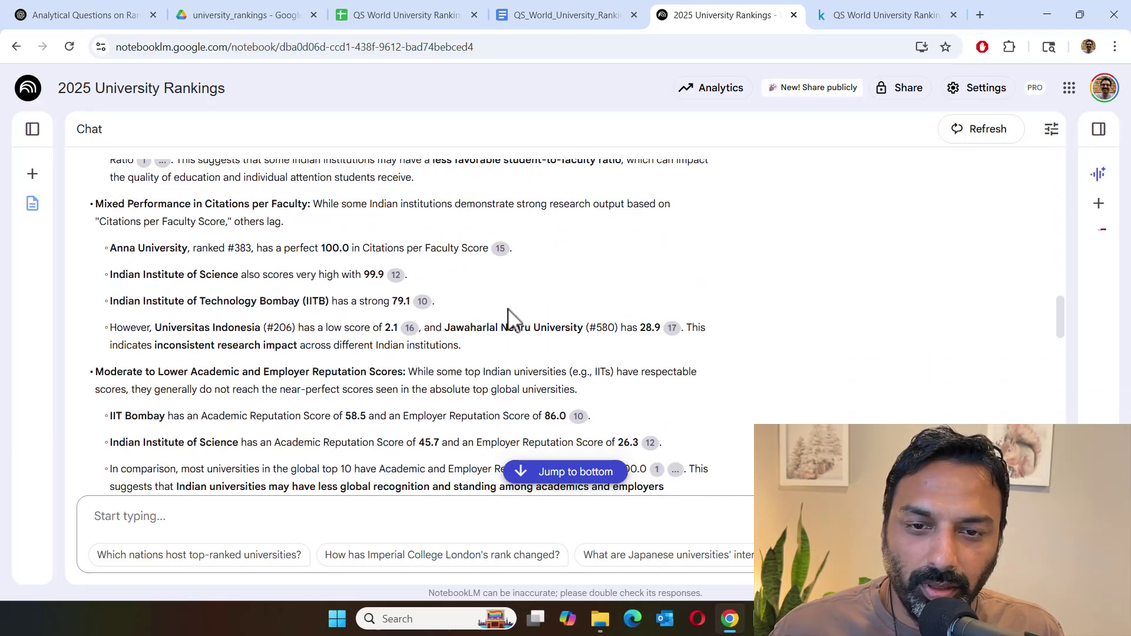
scroll(697, 321, down, 5)
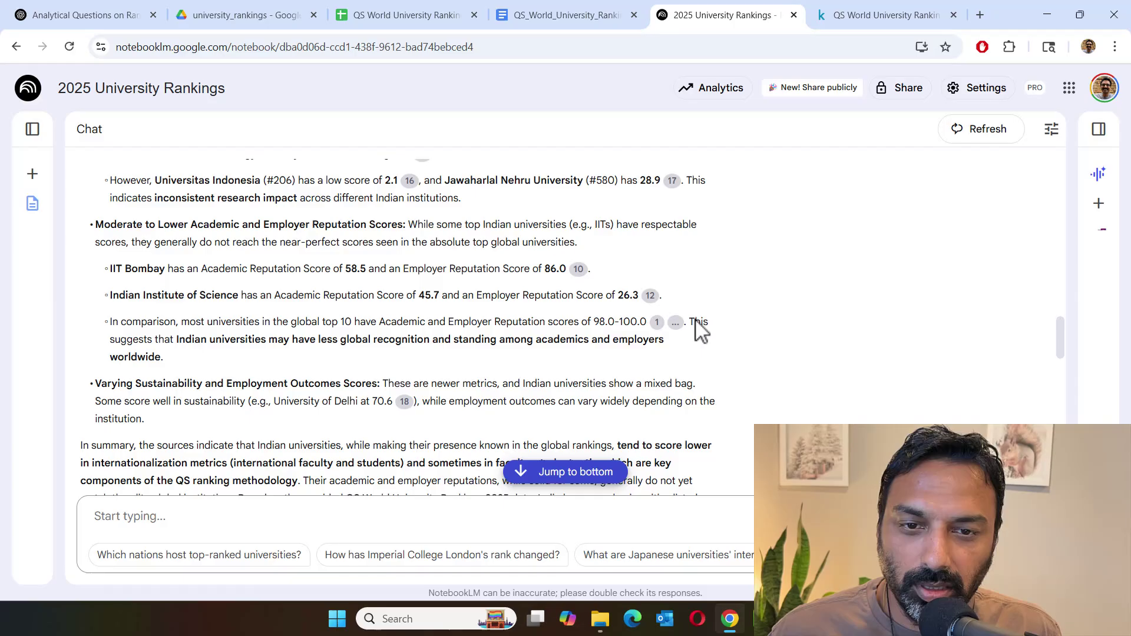
scroll(701, 330, down, 2)
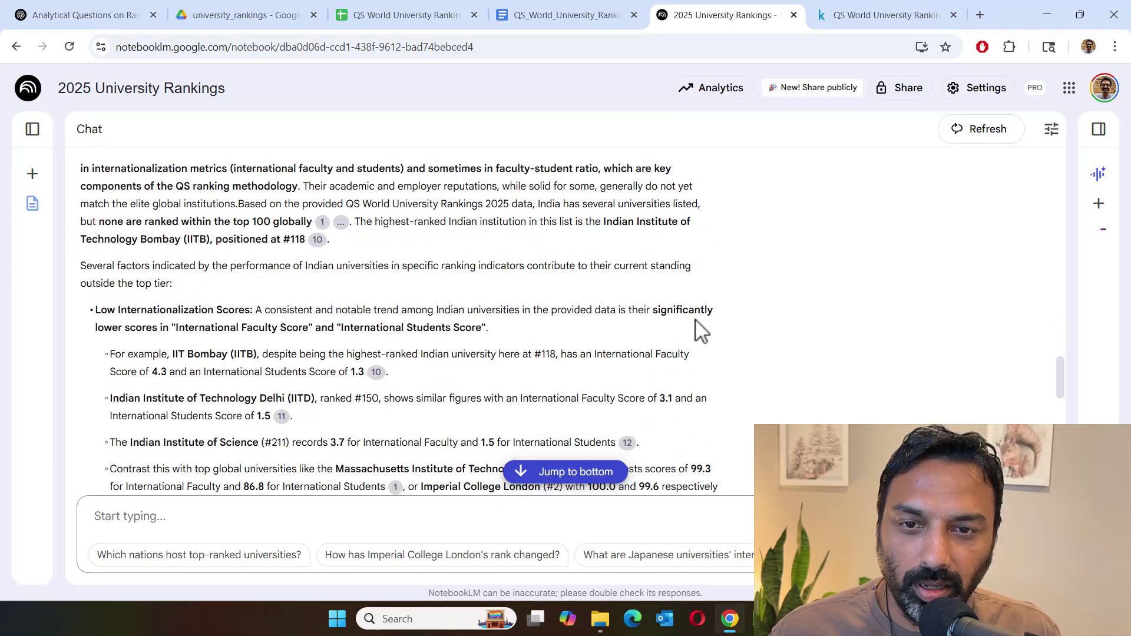
Ask 'What about chinese universities' and read the answer on their ranks and scores.
click(566, 471)
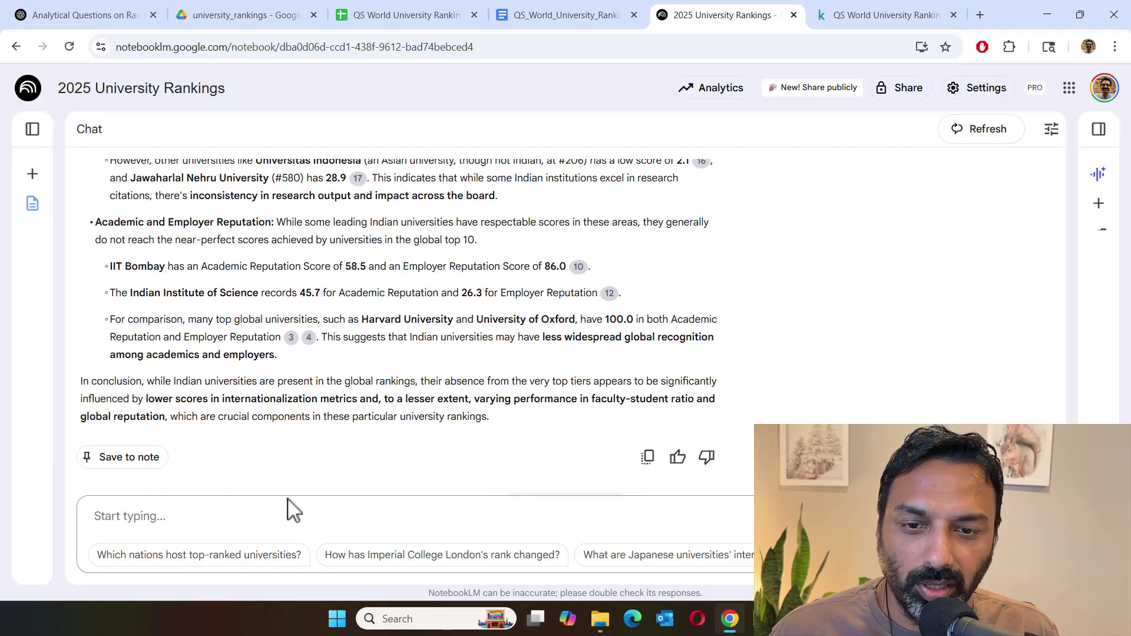
click(214, 523)
text(Wha)
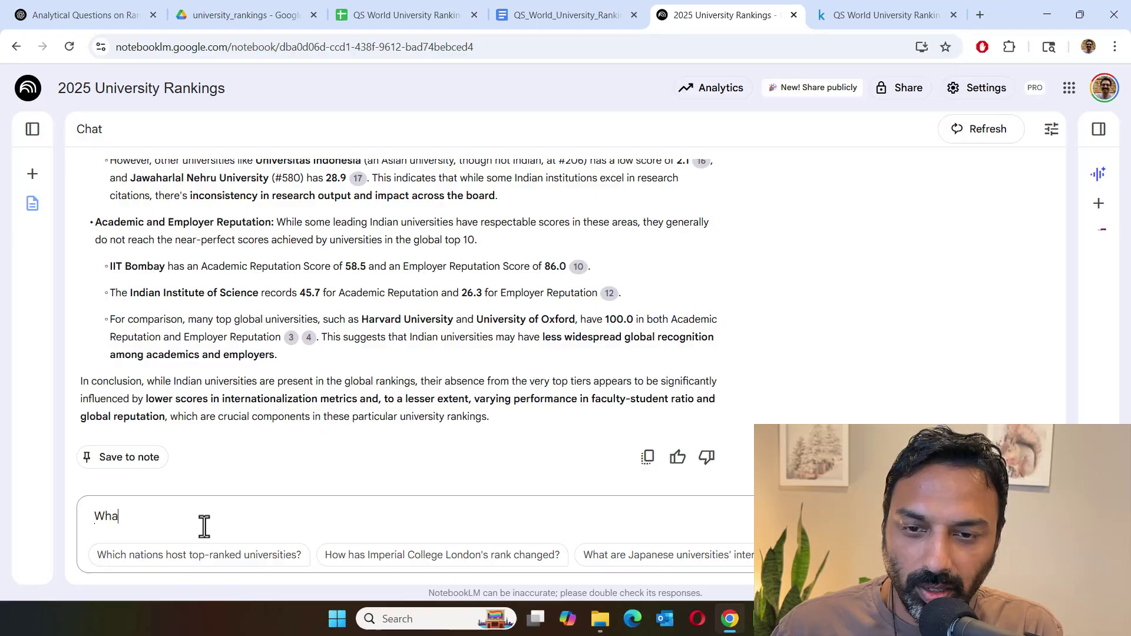
text(t about )
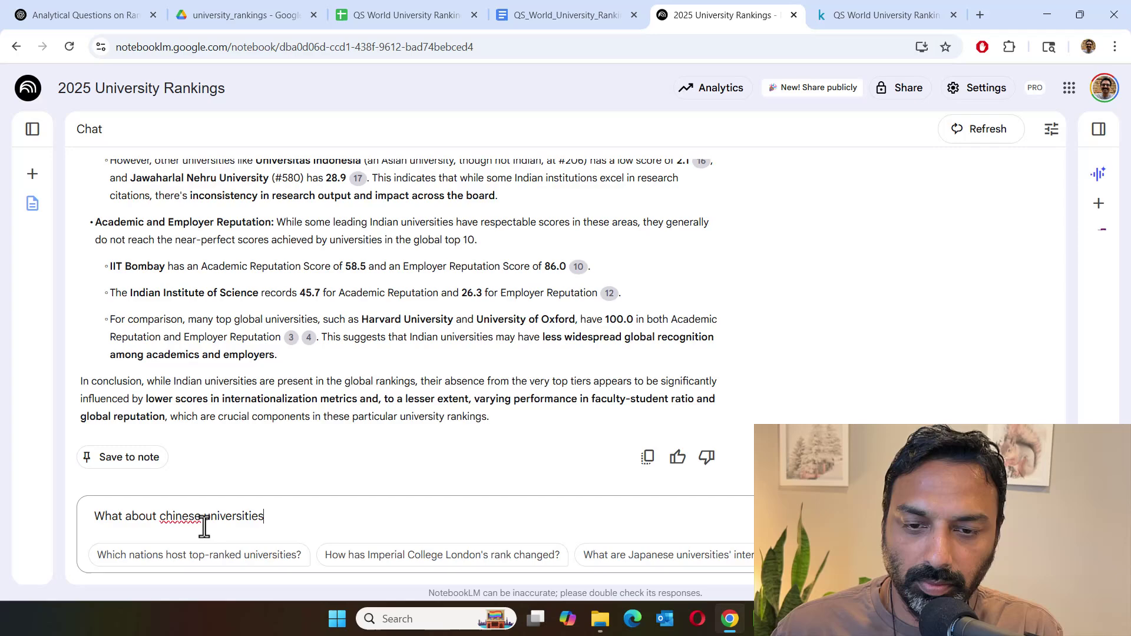
text(chinese universities)
key(Return)
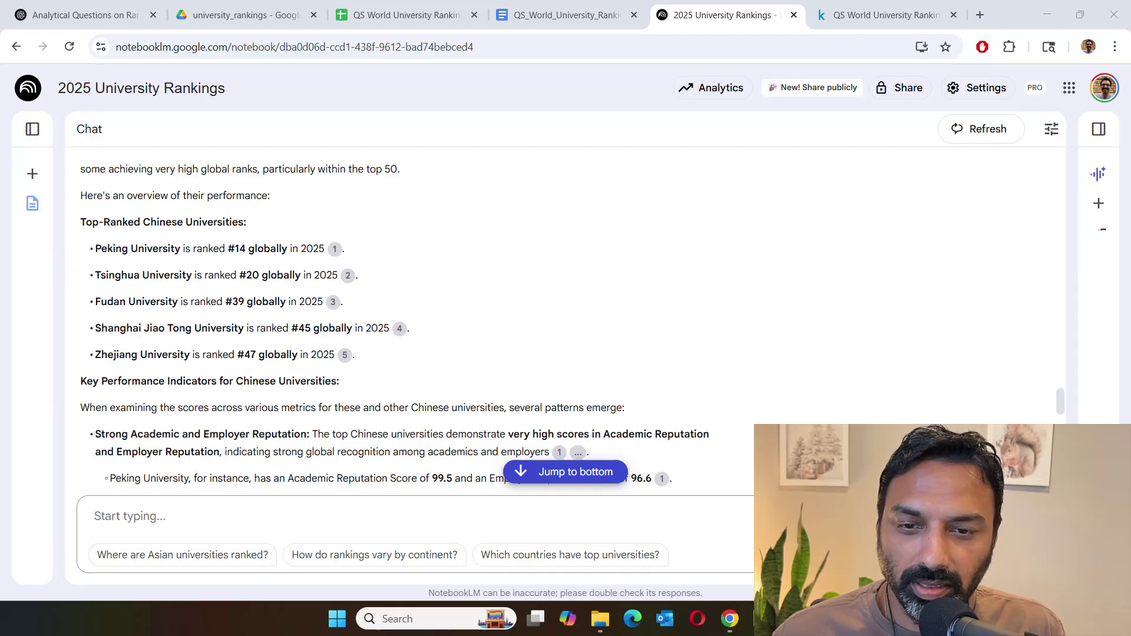
scroll(681, 324, down, 3)
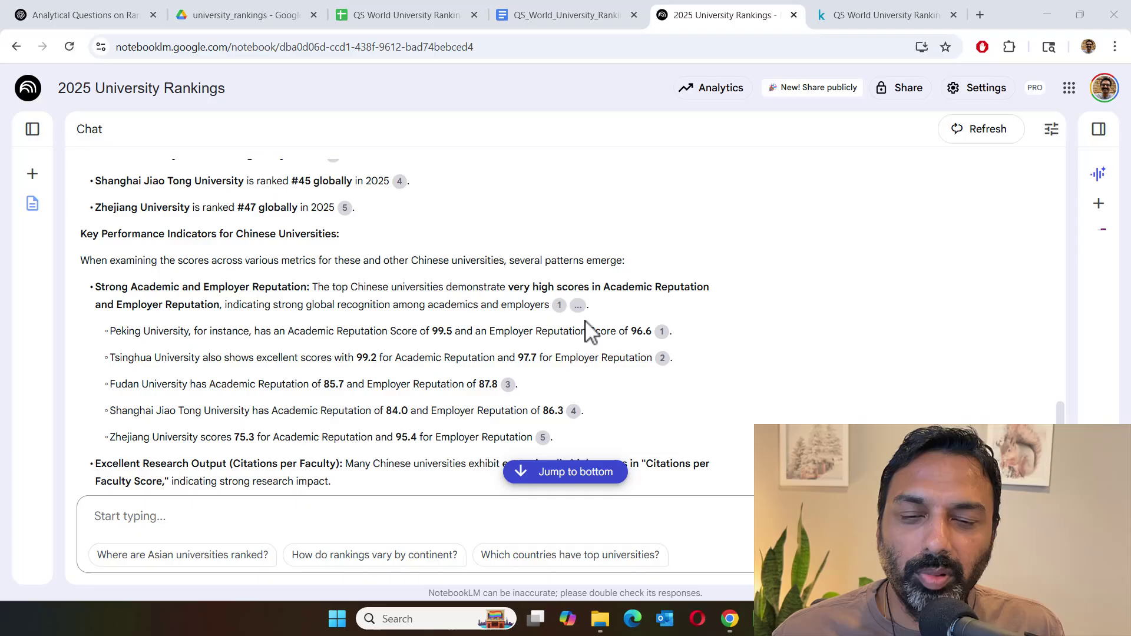
scroll(754, 326, down, 3)
scroll(756, 327, down, 3)
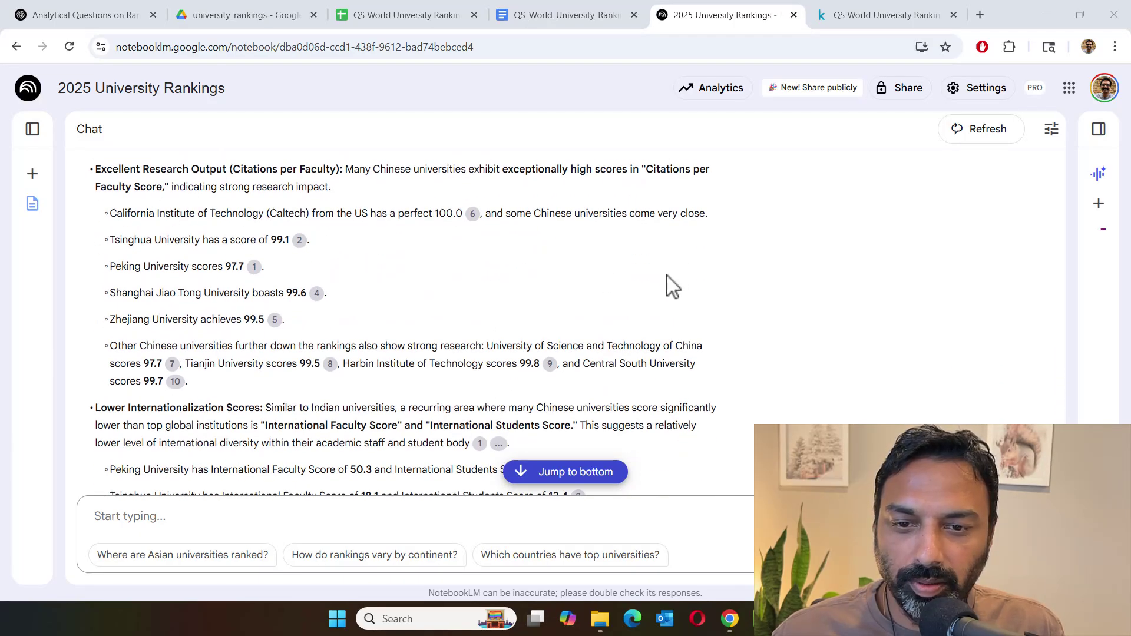
scroll(671, 285, down, 3)
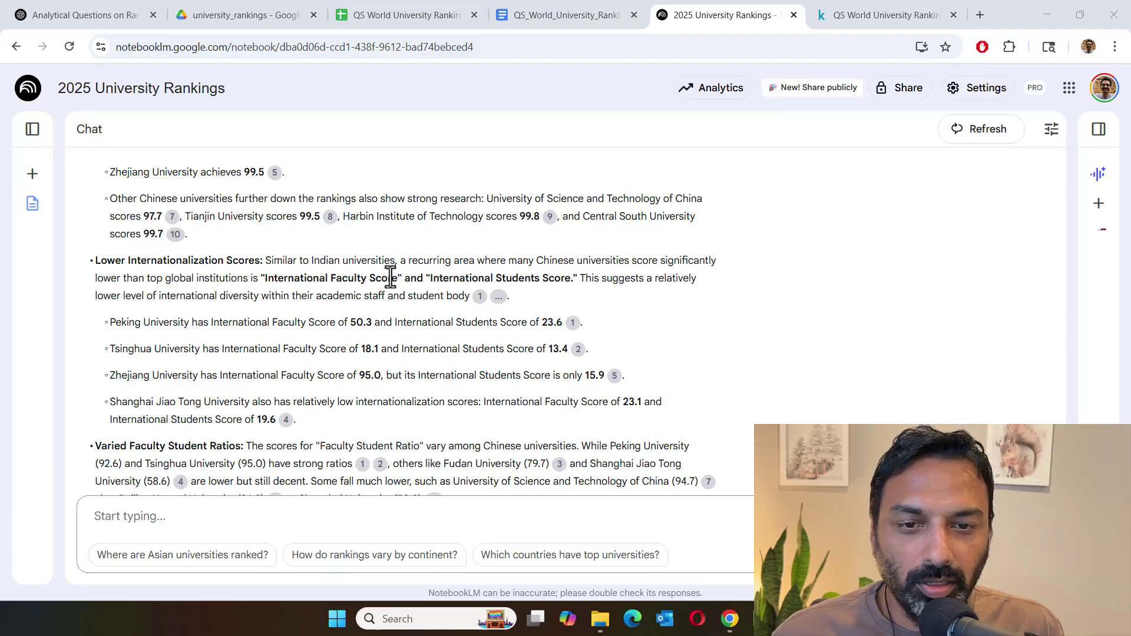
scroll(678, 279, down, 1)
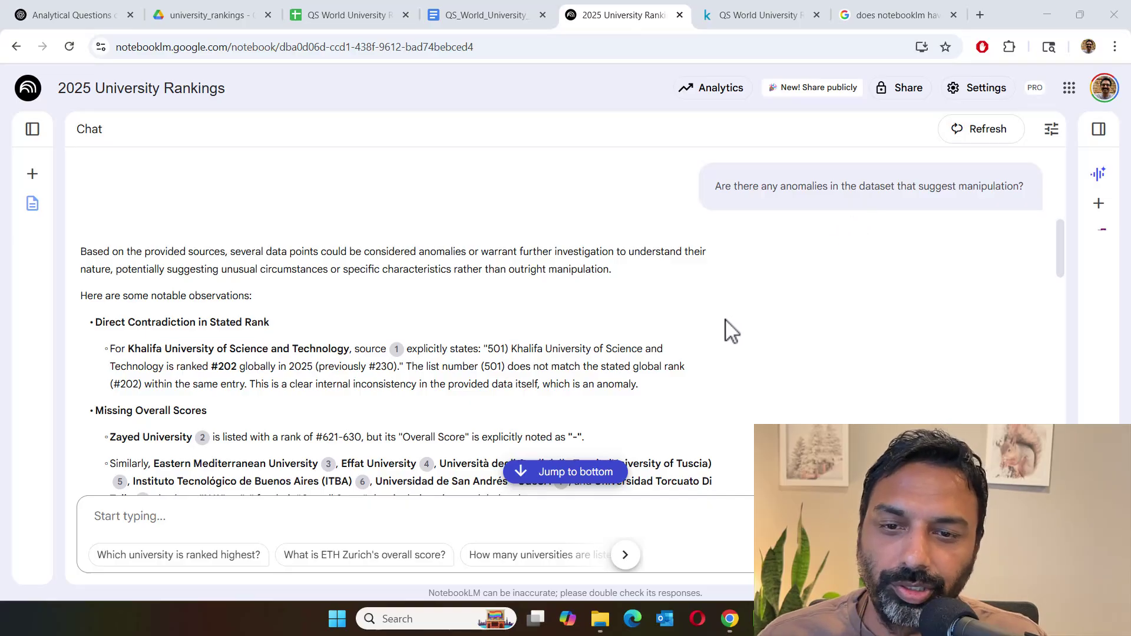
Copy 'Khalifa University of Science and Technology' from the rank-contradiction anomaly into the spreadsheet.
scroll(730, 328, down, 3)
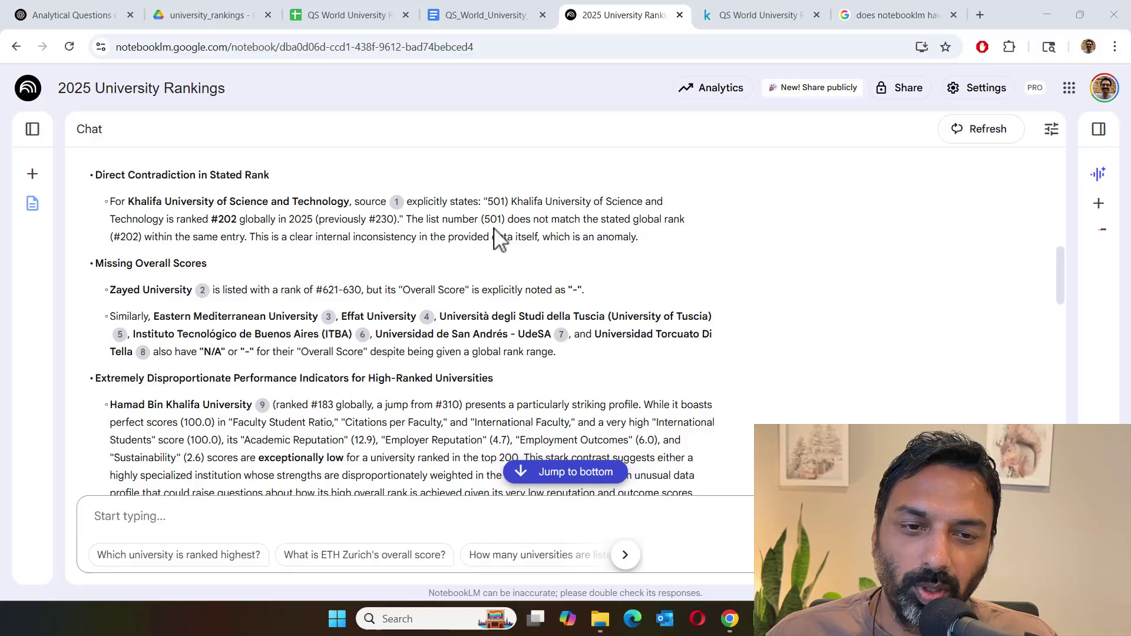
double_click(130, 201)
drag(348, 201, 352, 202)
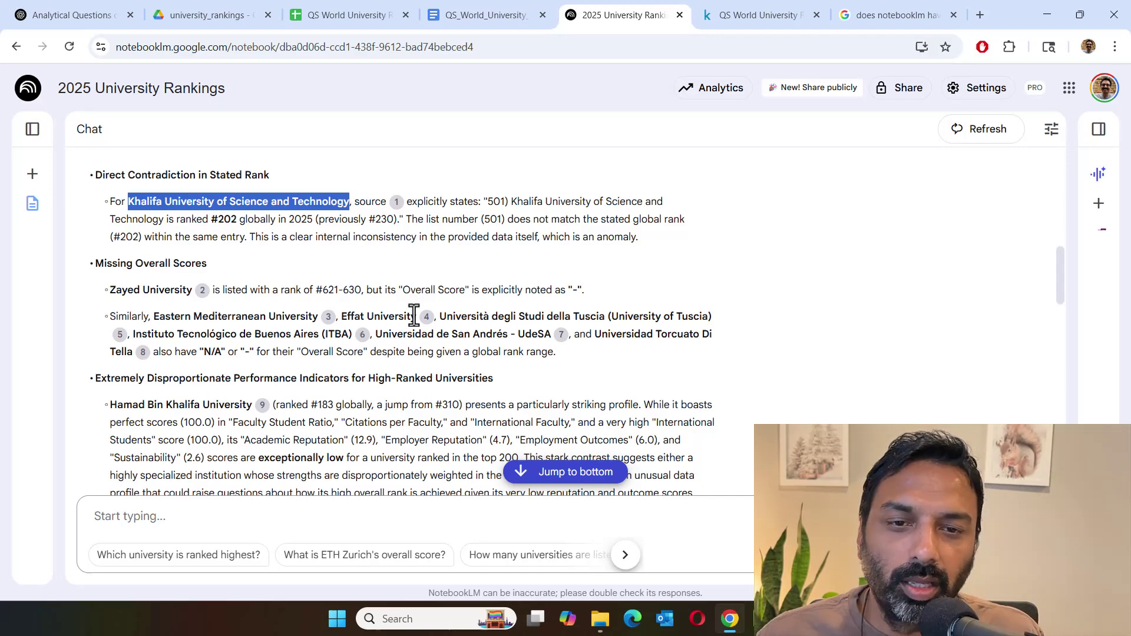
click(345, 15)
Find Khalifa University in the sheet at rank 202 (previously 230), then check the descriptions document.
key(ctrl+f)
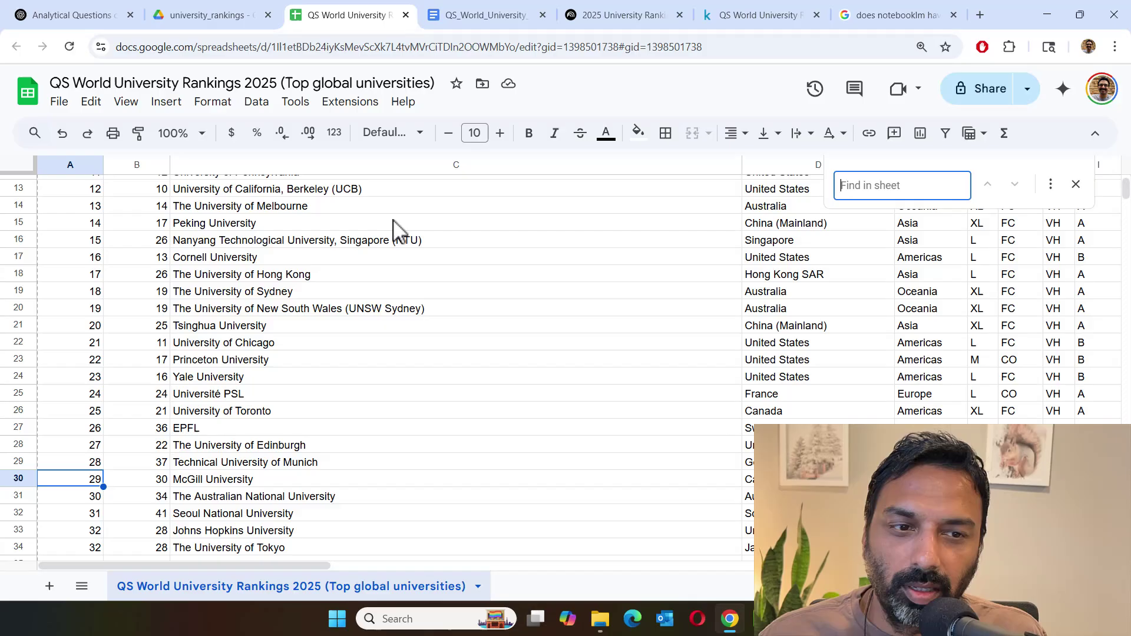
text(Science and Technology)
scroll(295, 391, down, 3)
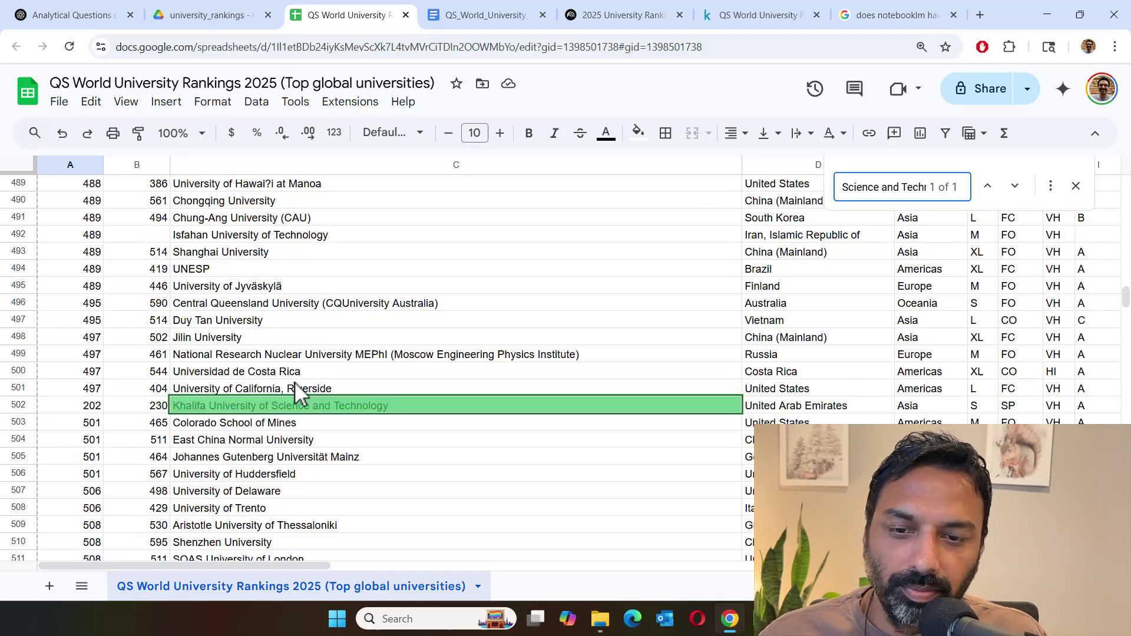
click(65, 406)
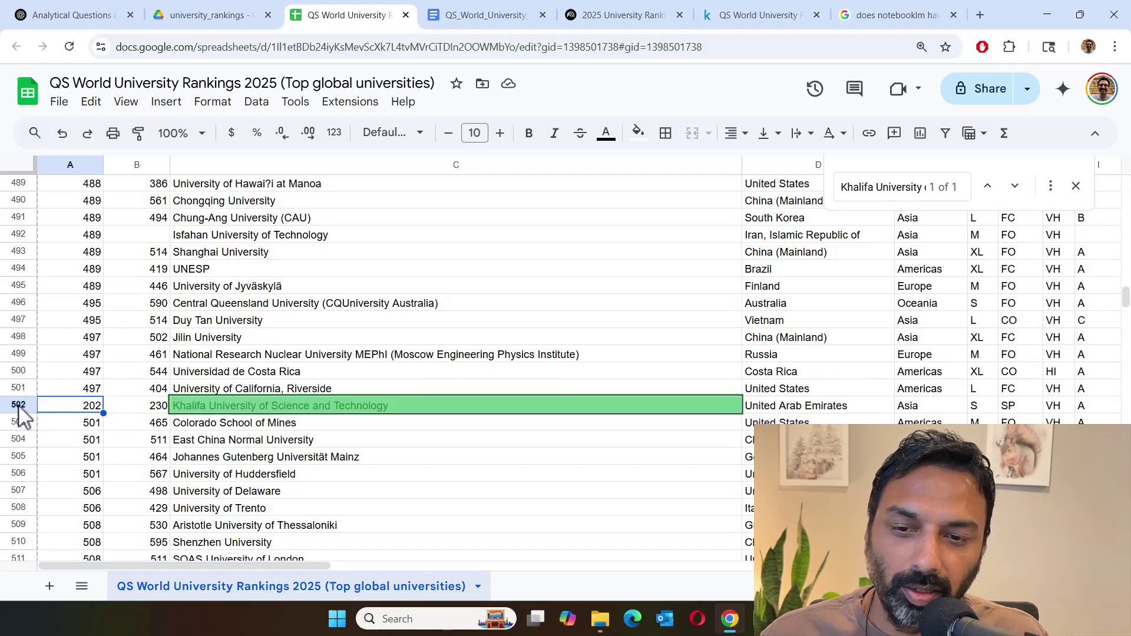
click(495, 16)
click(357, 361)
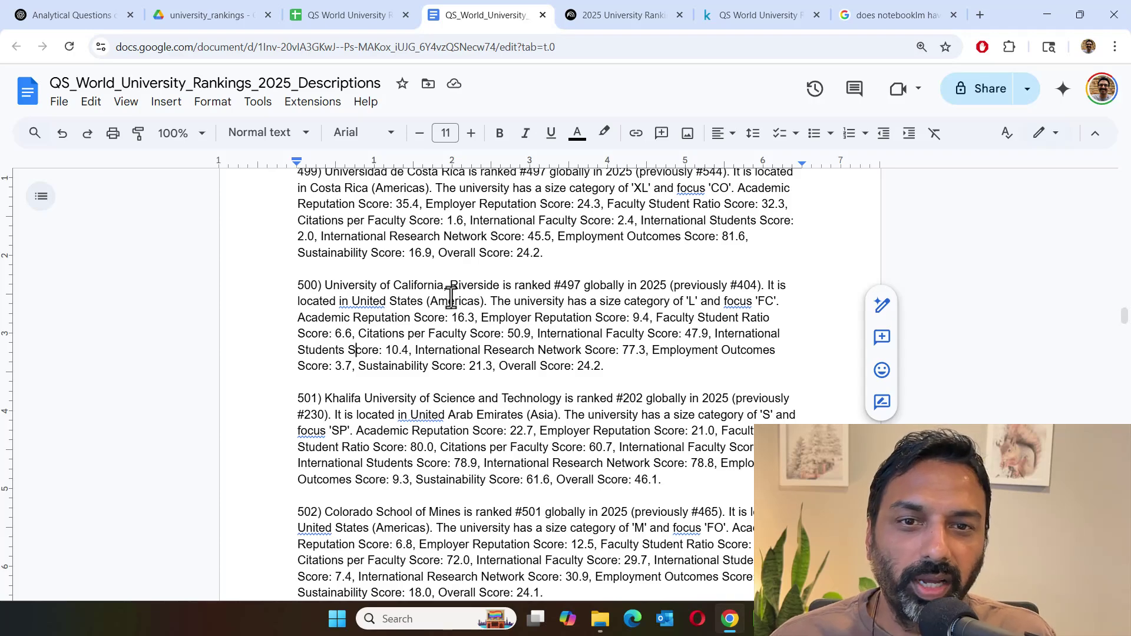
click(604, 18)
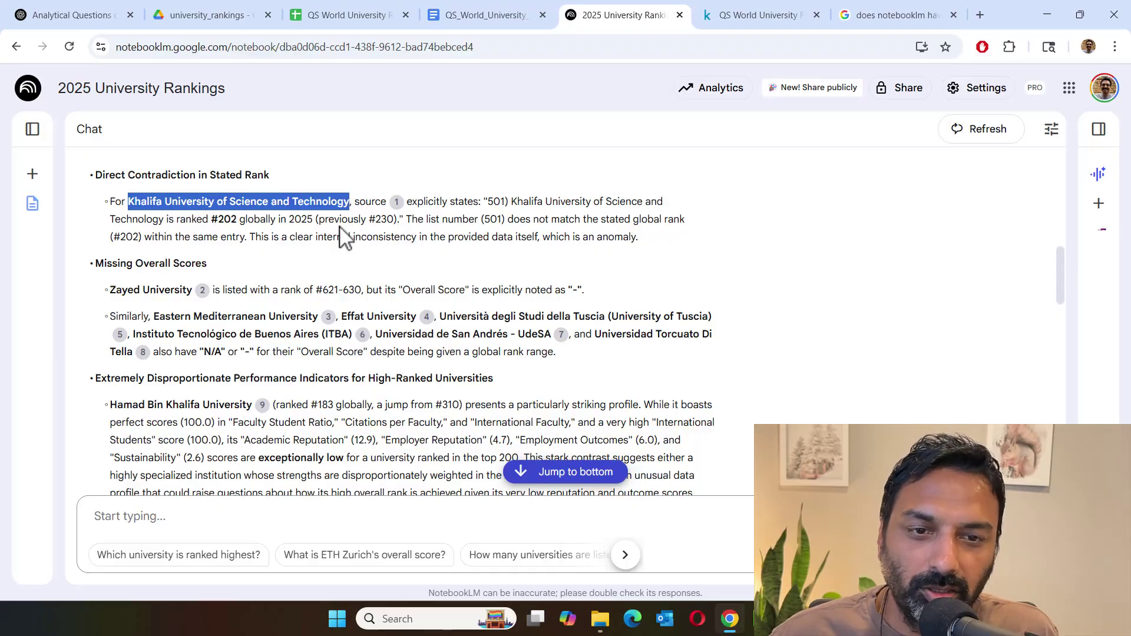
click(703, 248)
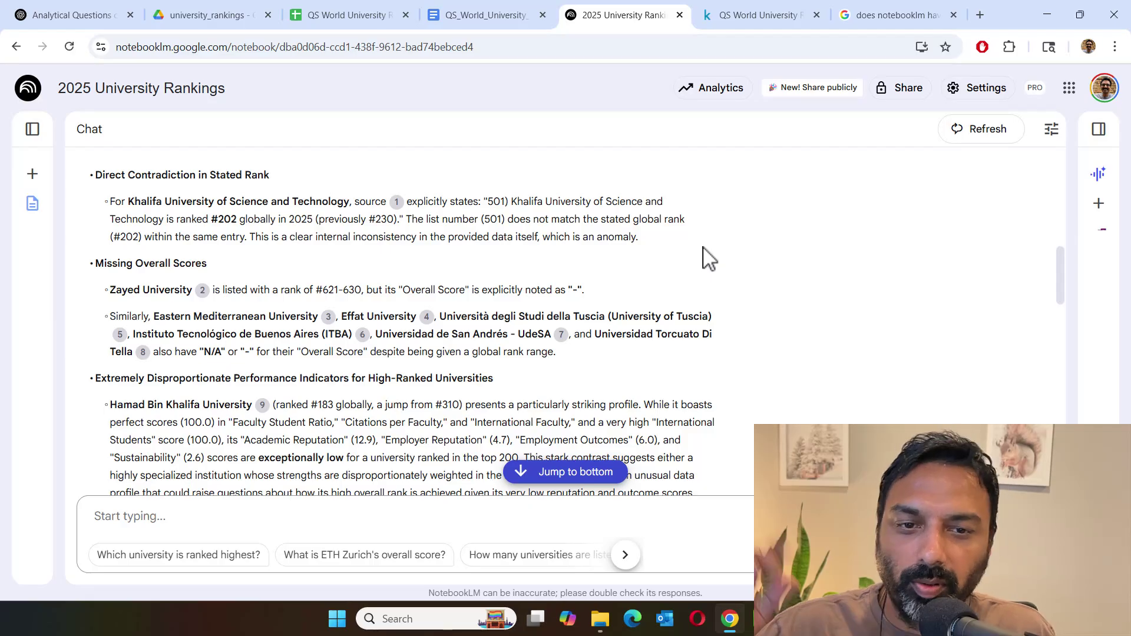
scroll(412, 236, down, 1)
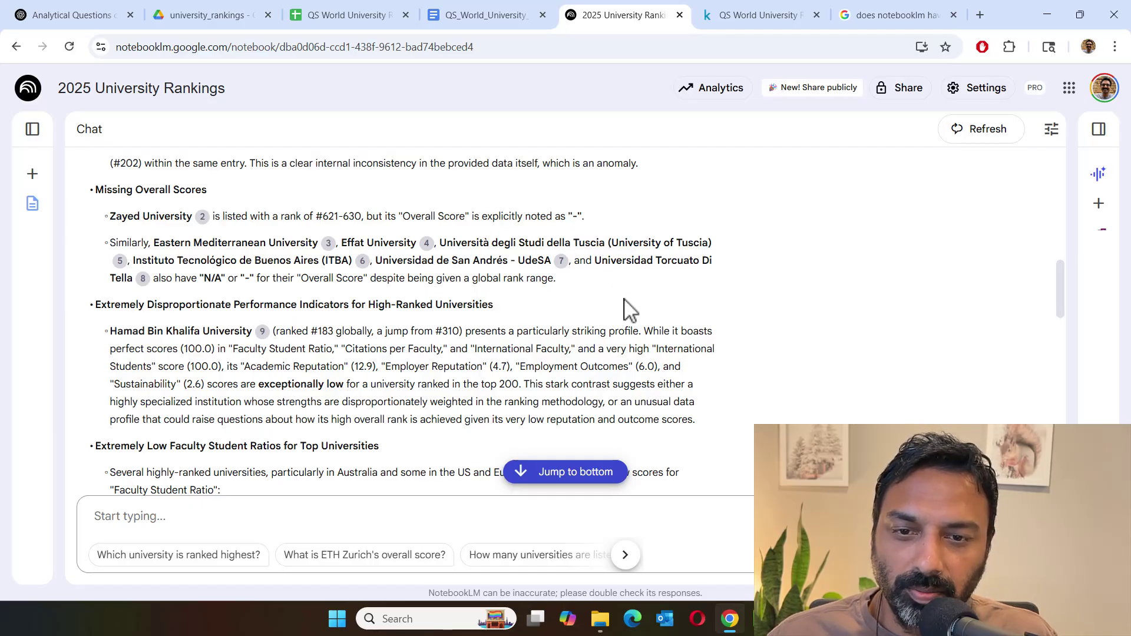
scroll(629, 309, down, 1)
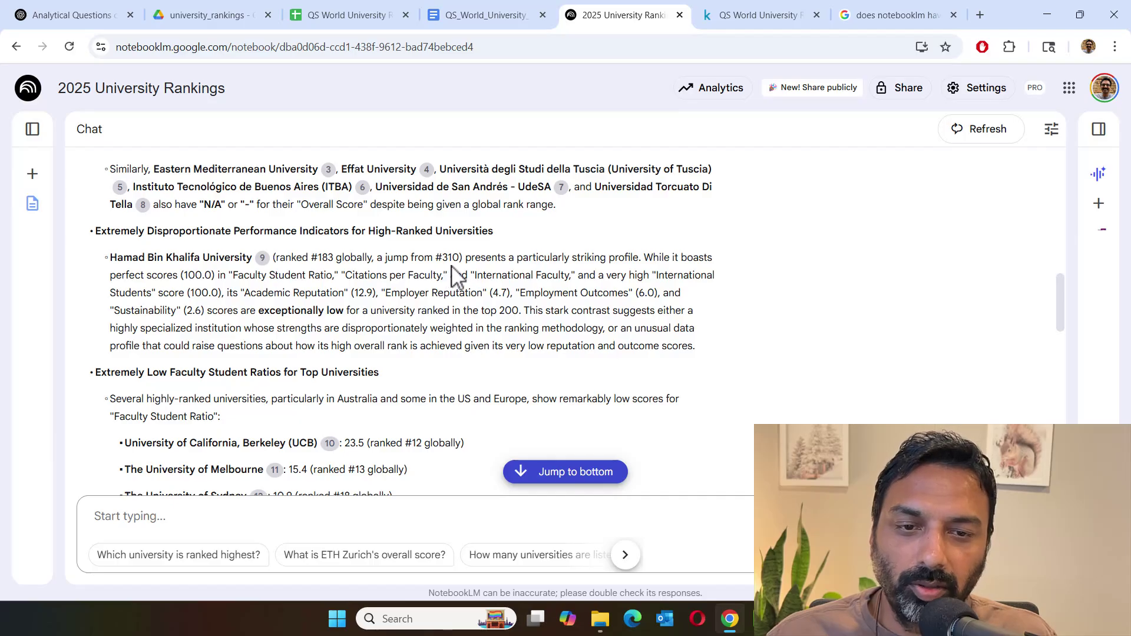
View the source passage behind citation 9 on Hamad Bin Khalifa University, then return to sources.
click(262, 259)
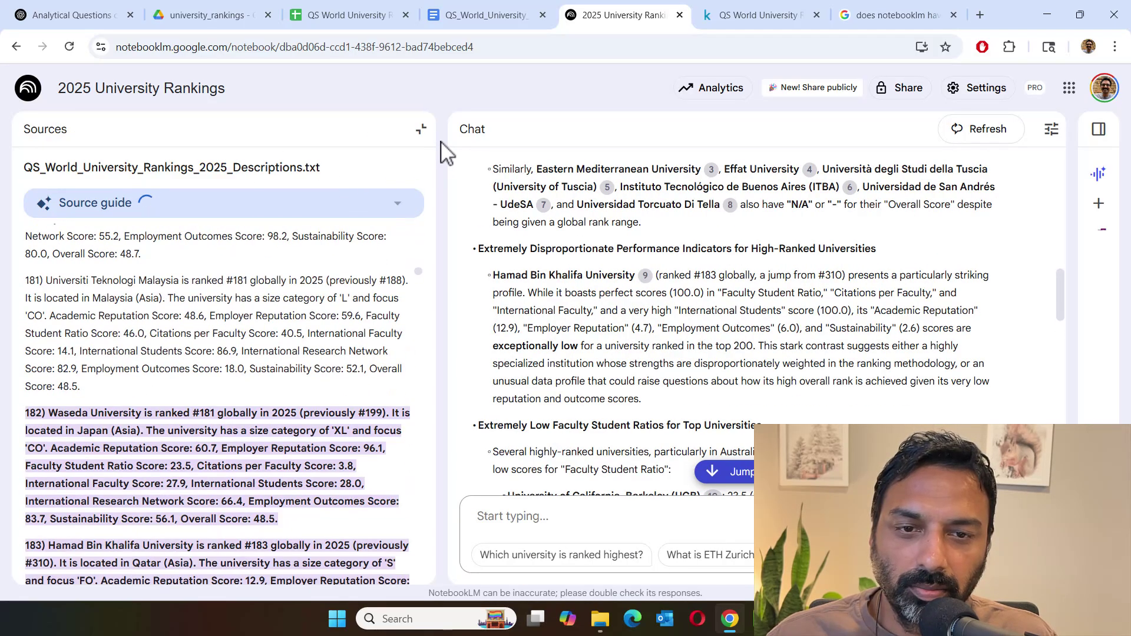
click(421, 129)
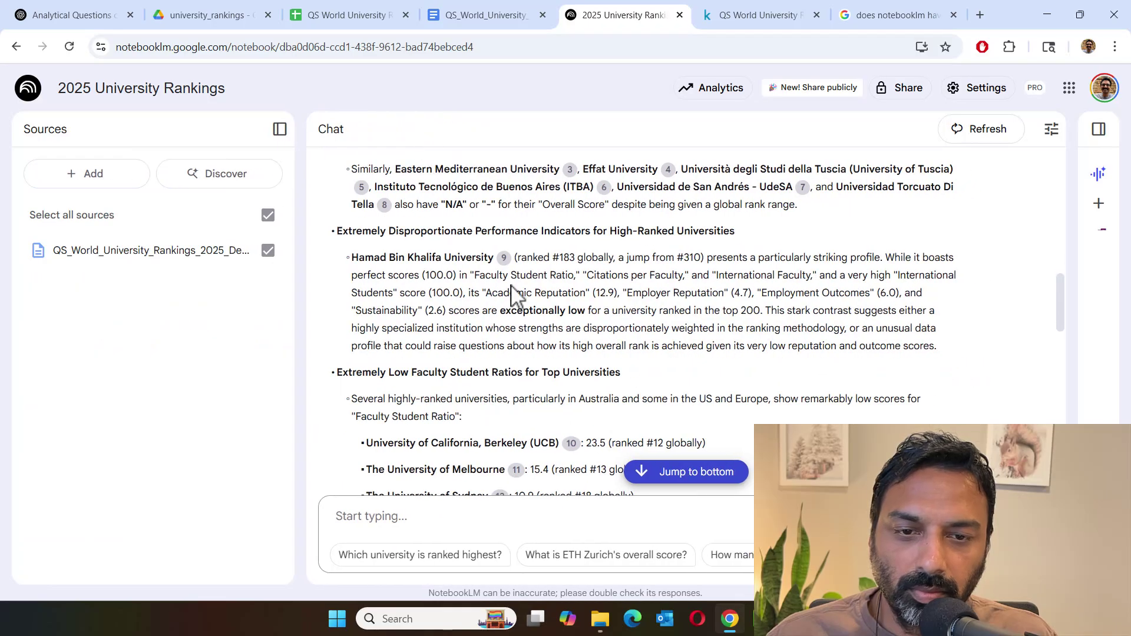
mouse_move(504, 260)
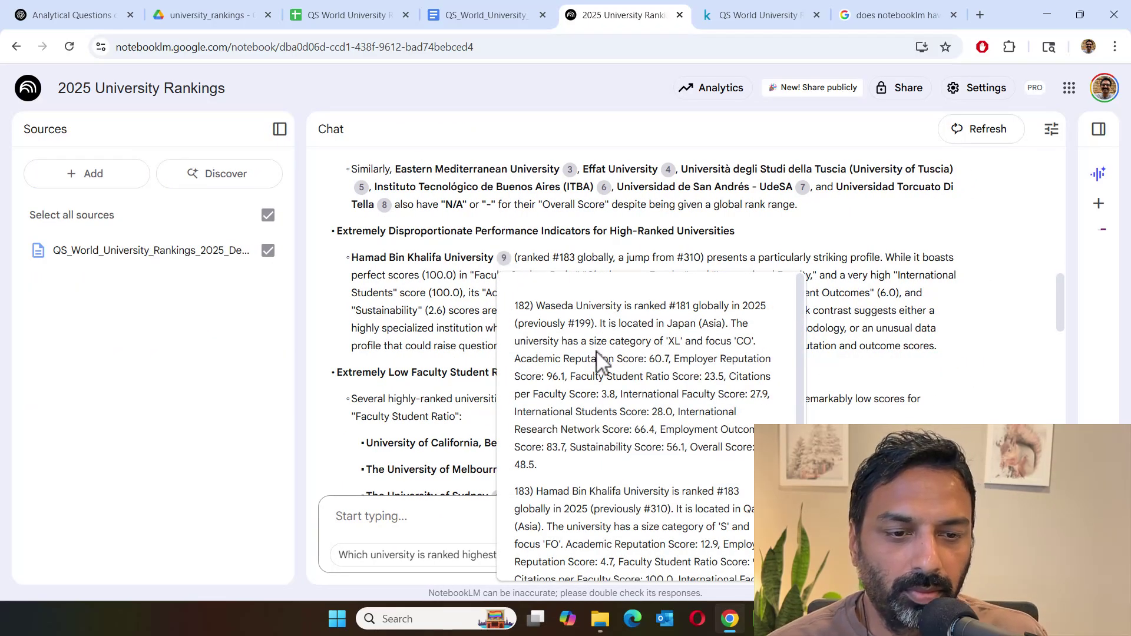
scroll(600, 361, down, 2)
scroll(600, 361, down, 1)
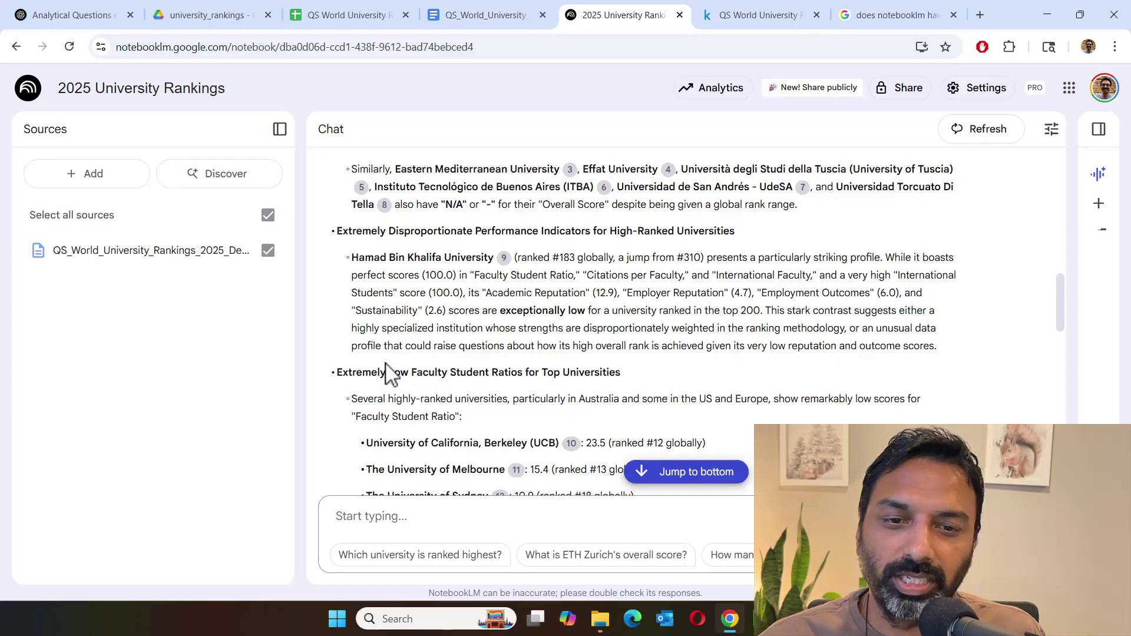
scroll(654, 330, down, 3)
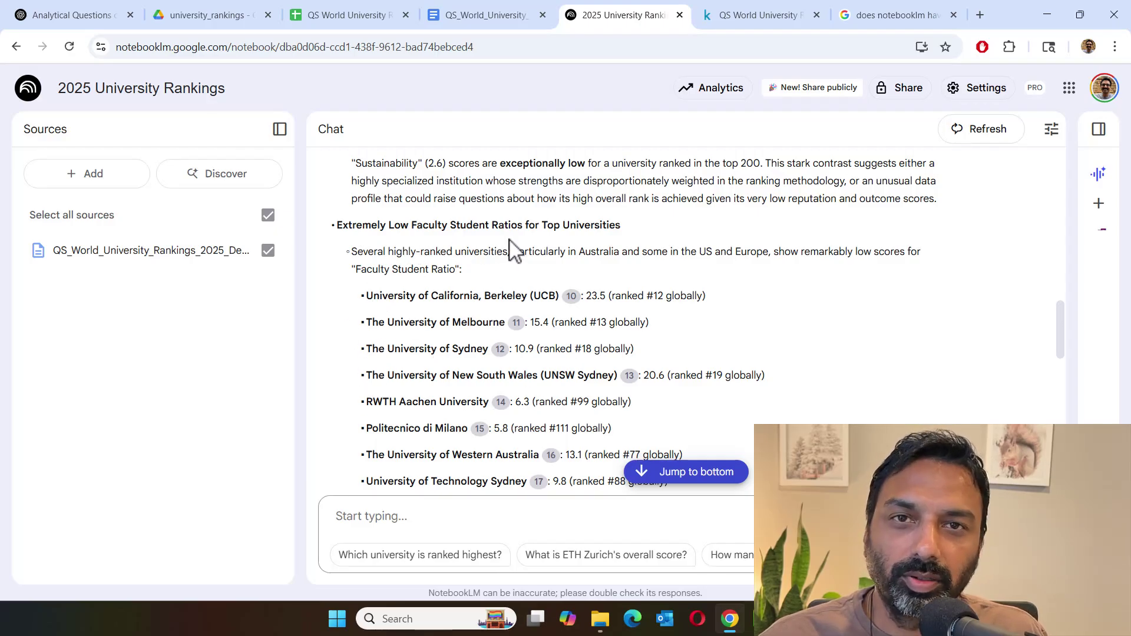
scroll(821, 407, down, 6)
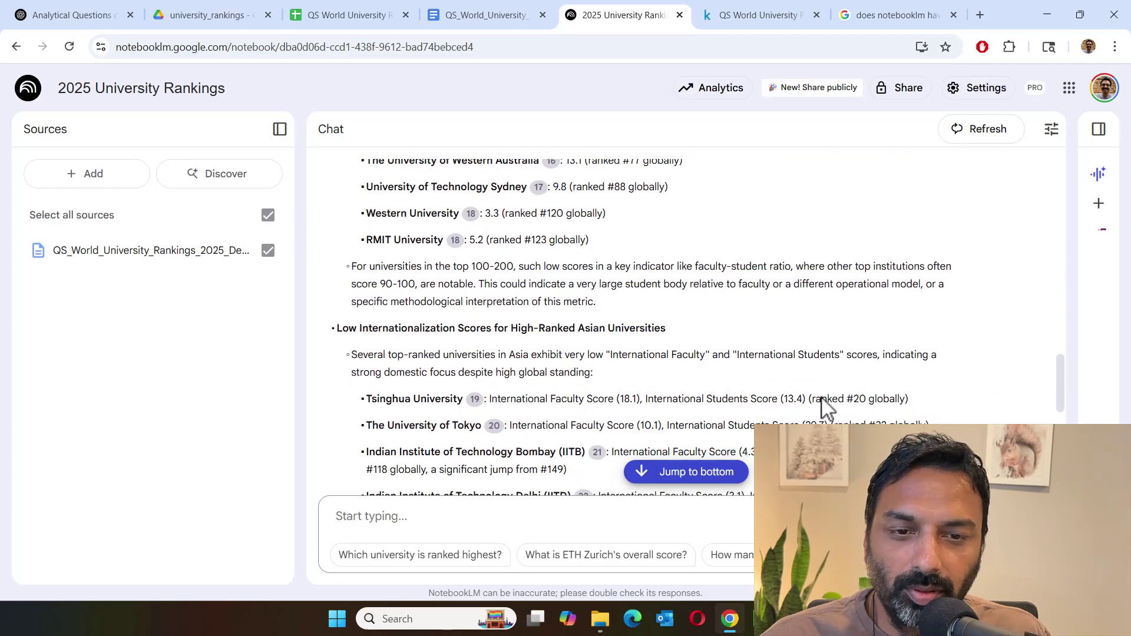
scroll(736, 322, up, 5)
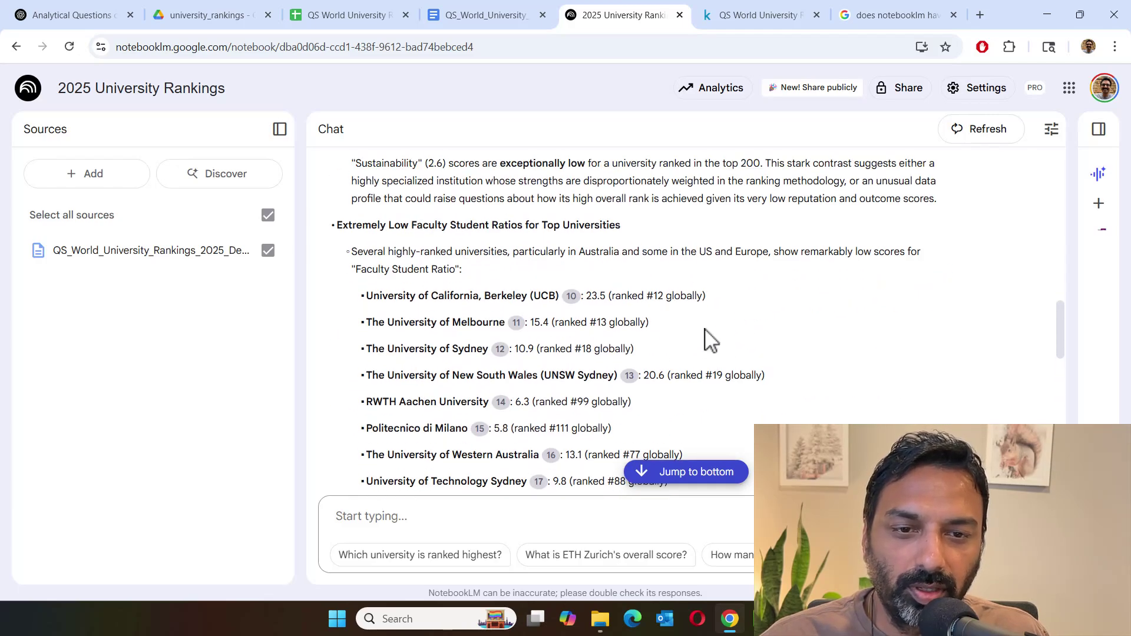
scroll(711, 340, down, 8)
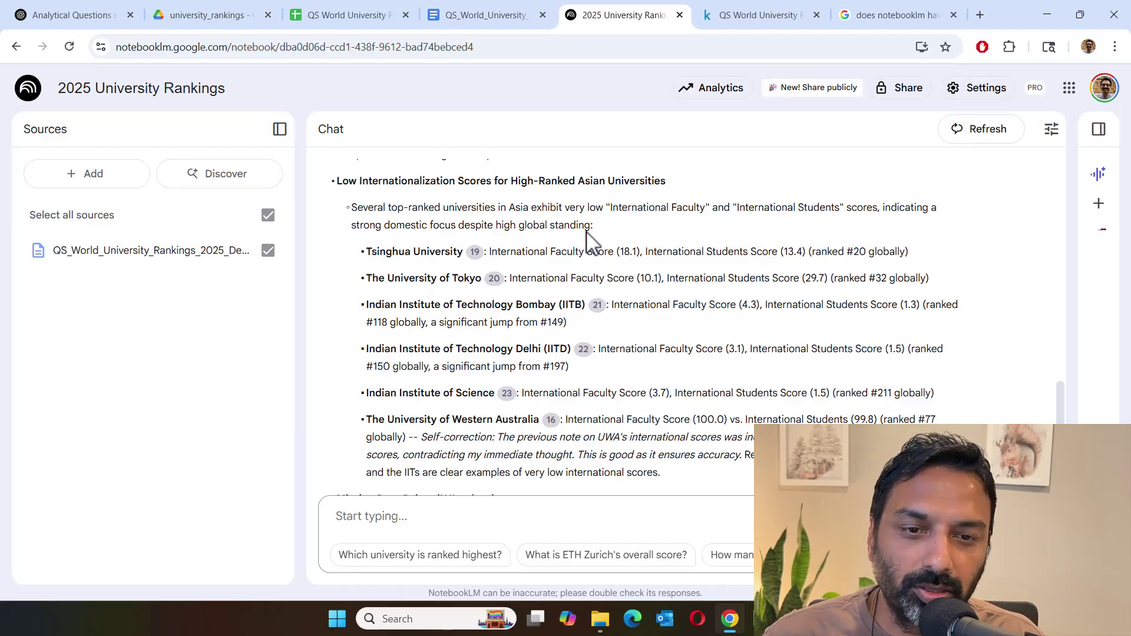
scroll(590, 235, down, 2)
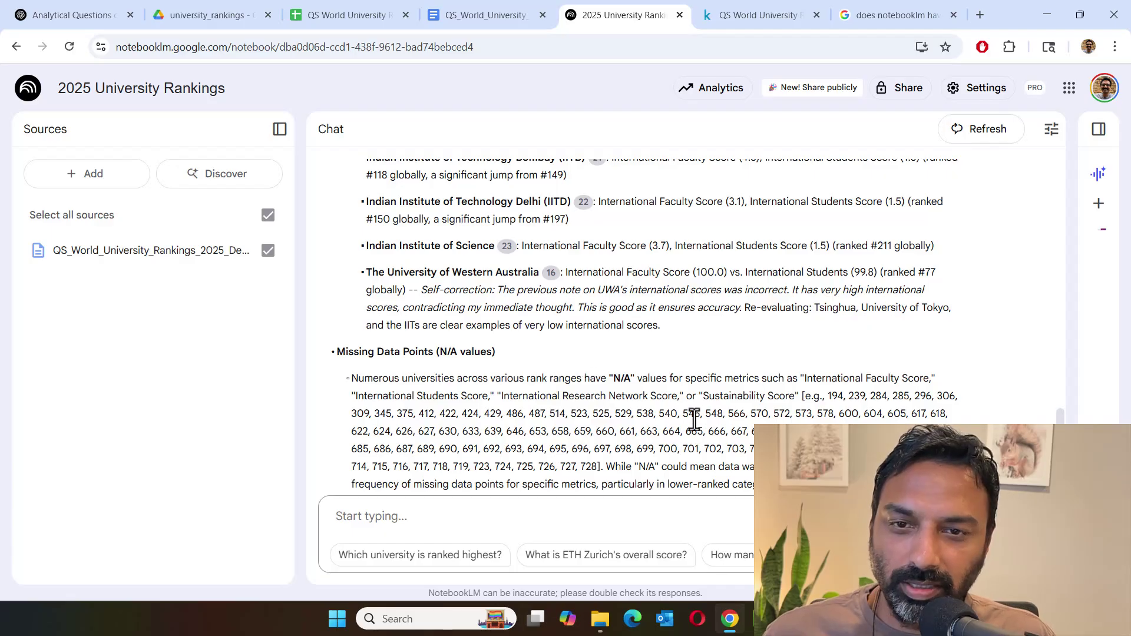
scroll(705, 377, down, 2)
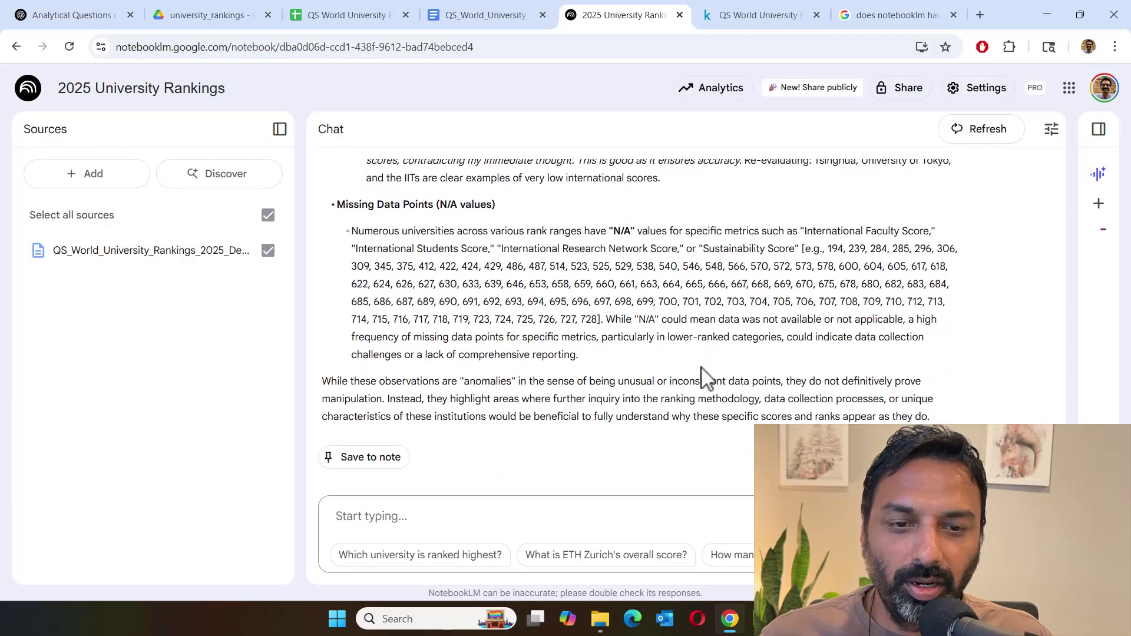
scroll(706, 377, up, 3)
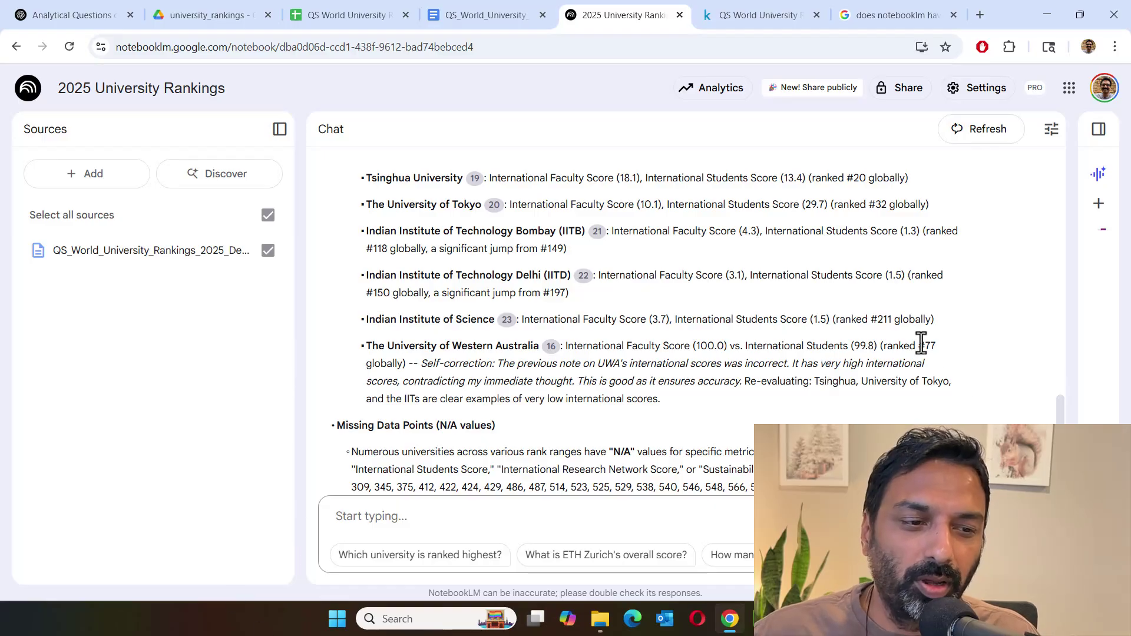
drag(1063, 417, 1056, 167)
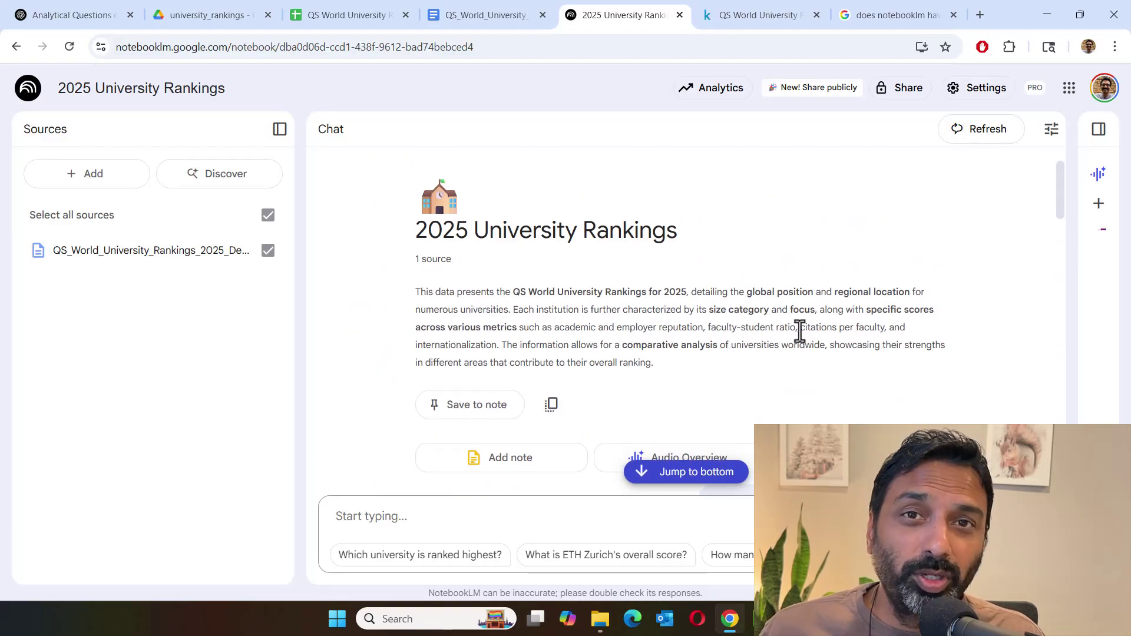